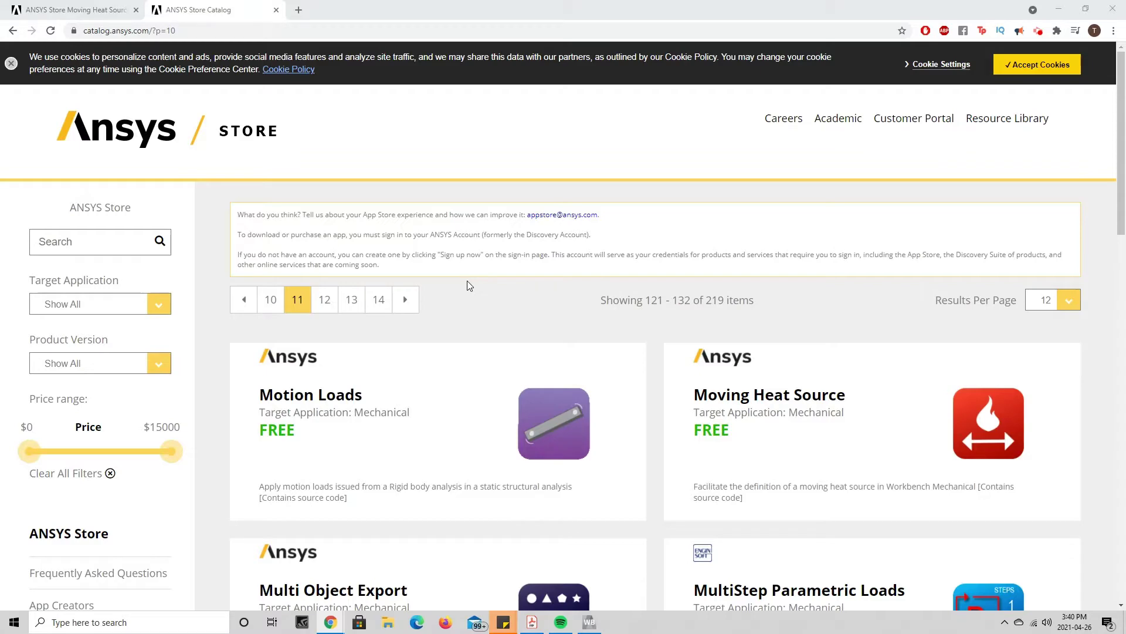
{"action": "scroll", "coordinate": [330, 454], "scroll_direction": "down", "scroll_amount": 3}
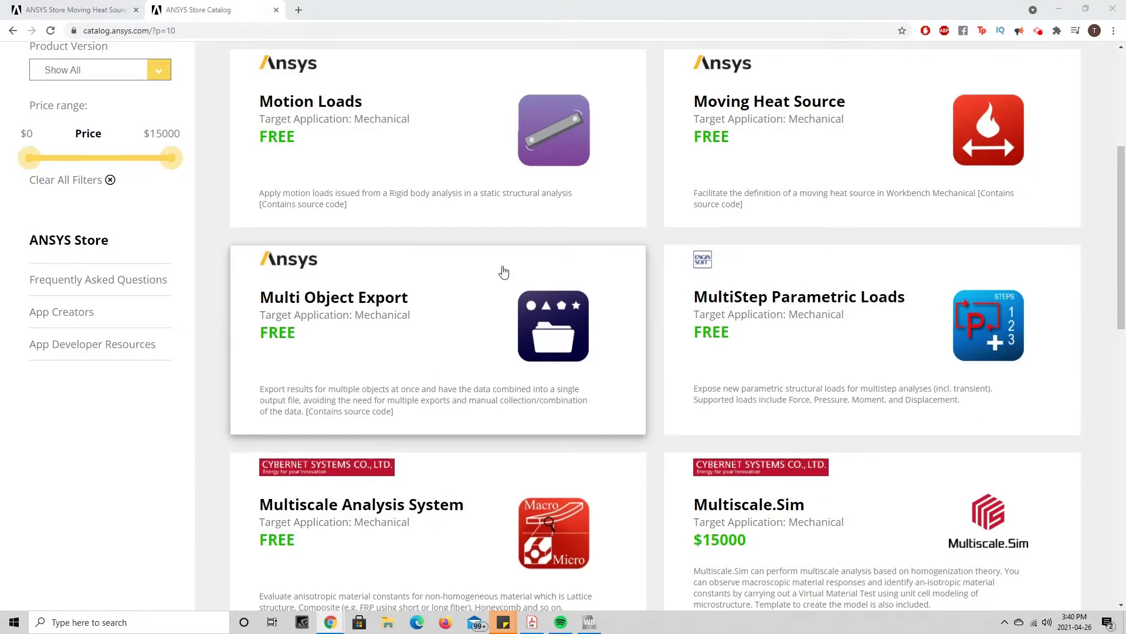
{"action": "scroll", "coordinate": [504, 271], "scroll_direction": "up", "scroll_amount": 3}
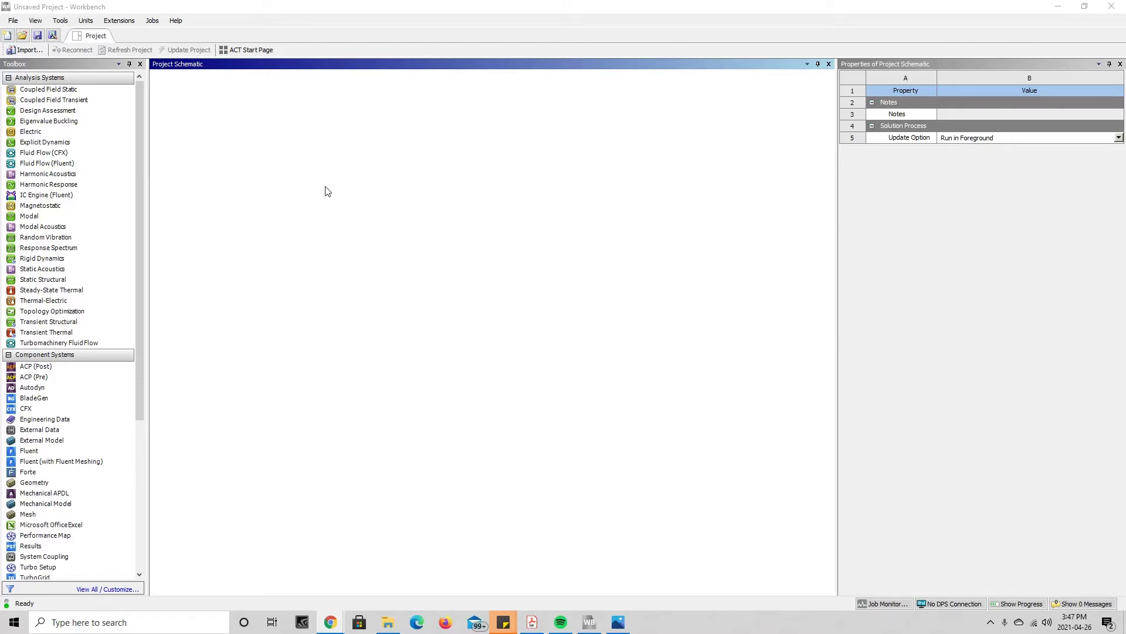
Open the Extension Manager from the ACT Start Page.
{"action": "left_click", "coordinate": [253, 51]}
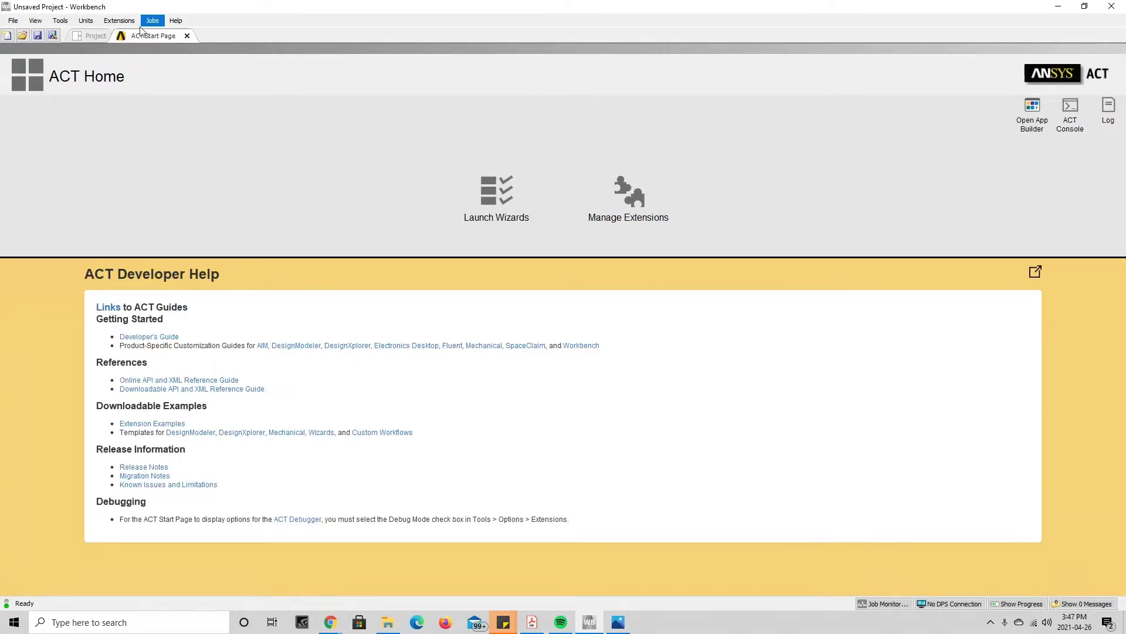
{"action": "left_click", "coordinate": [88, 36]}
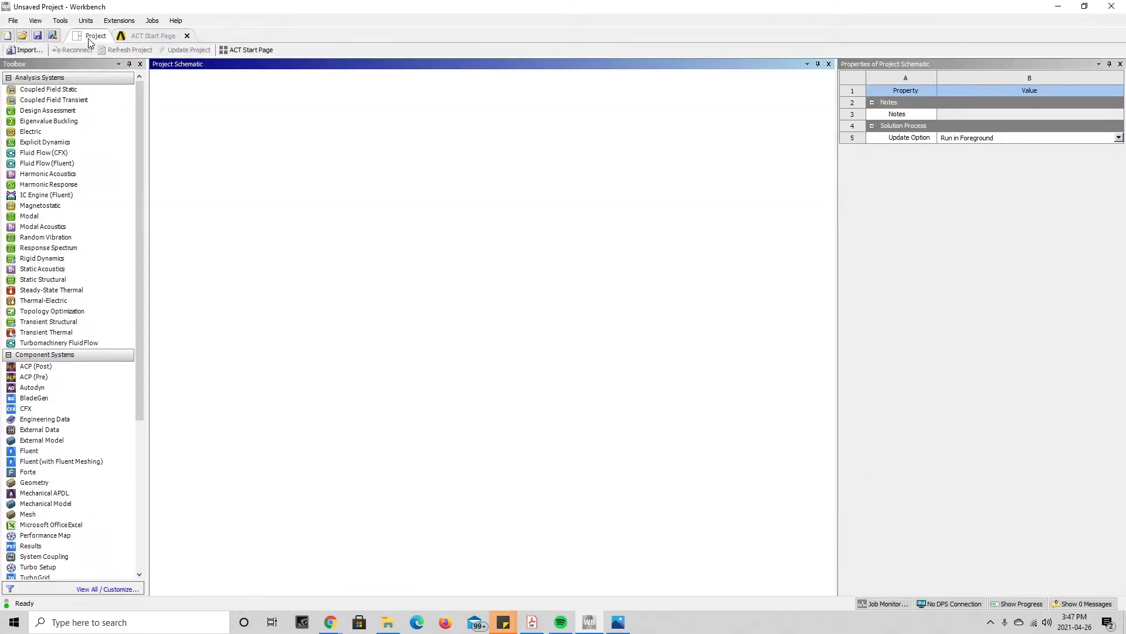
{"action": "left_click", "coordinate": [151, 36]}
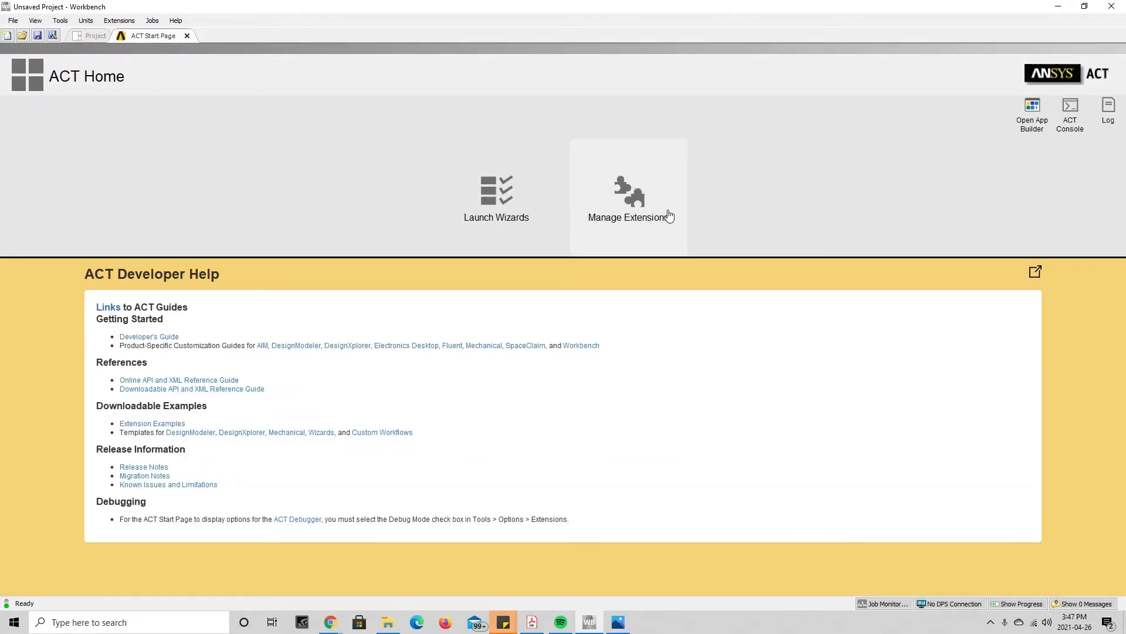
{"action": "left_click", "coordinate": [649, 208]}
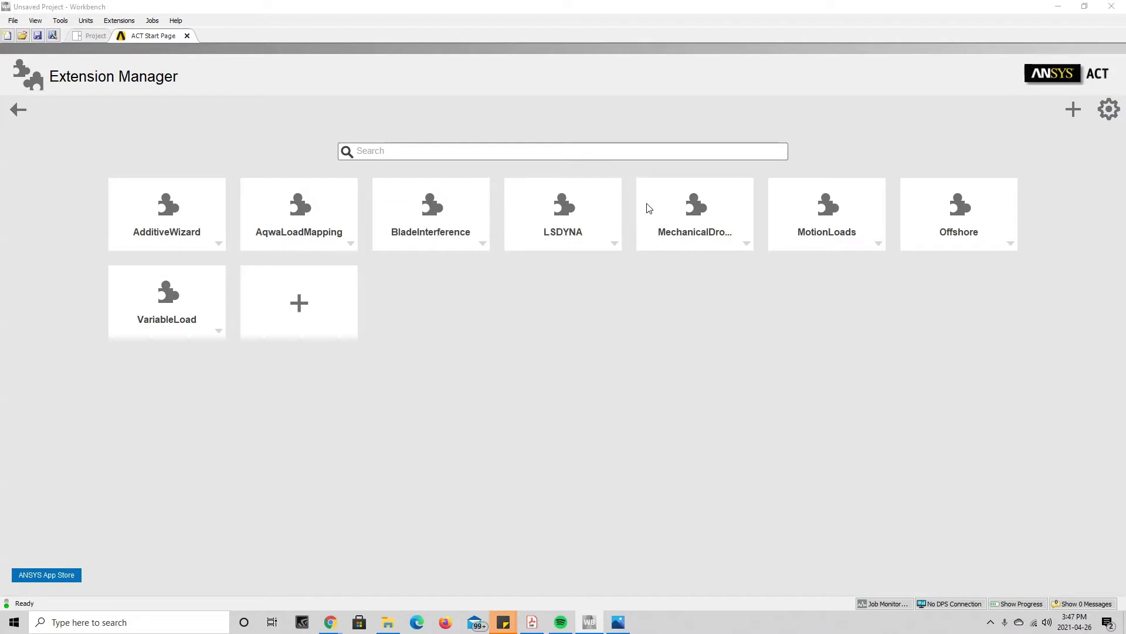
Install the MovingHeat.wbex extension from The Engineering Guide's MovingHeat\bin folder and load MovingHeat.
{"action": "left_click", "coordinate": [301, 306]}
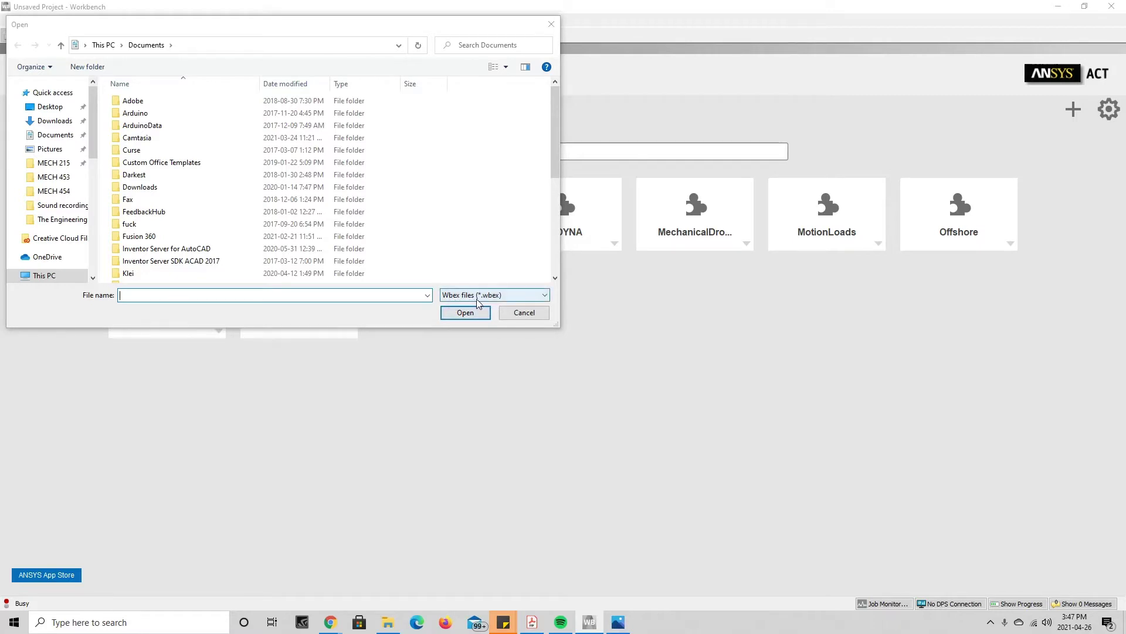
{"action": "left_click", "coordinate": [68, 221]}
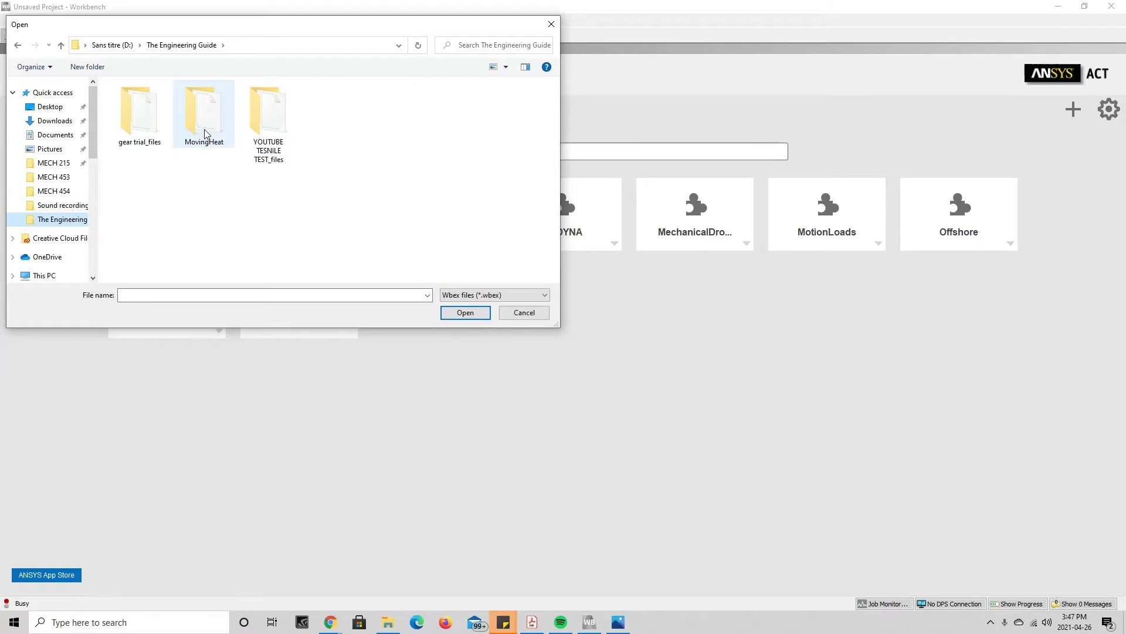
{"action": "double_click", "coordinate": [204, 128]}
{"action": "double_click", "coordinate": [136, 104]}
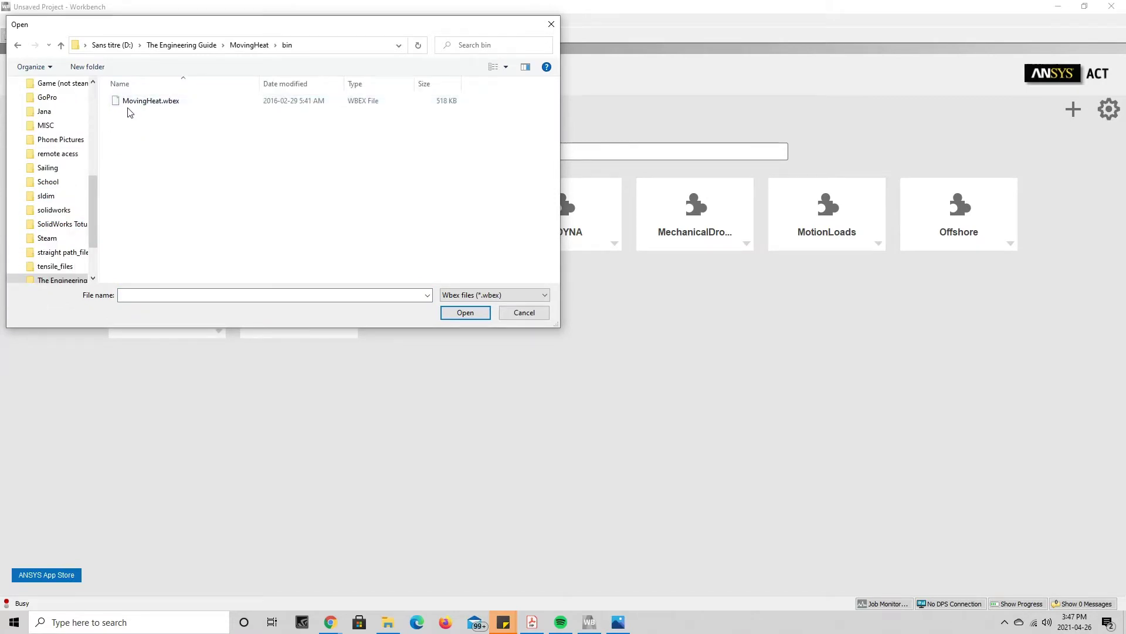
{"action": "left_click", "coordinate": [175, 109]}
{"action": "left_click", "coordinate": [466, 313]}
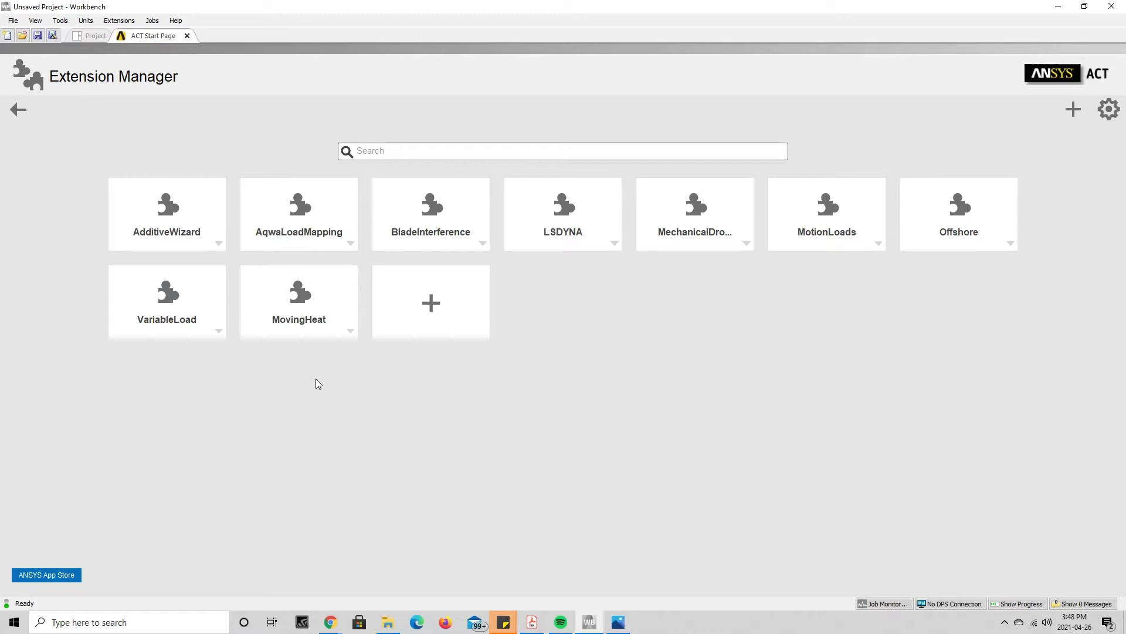
{"action": "left_click", "coordinate": [295, 314]}
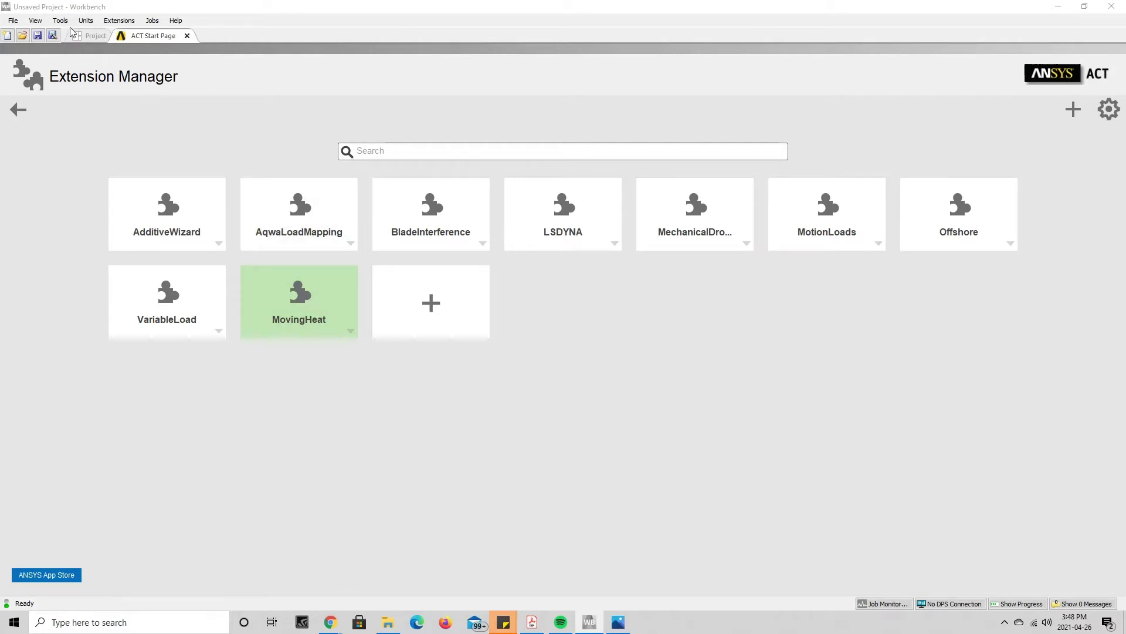
Add a Steady-State Thermal system to the project schematic and name it "Moving Heat".
{"action": "left_click", "coordinate": [89, 37]}
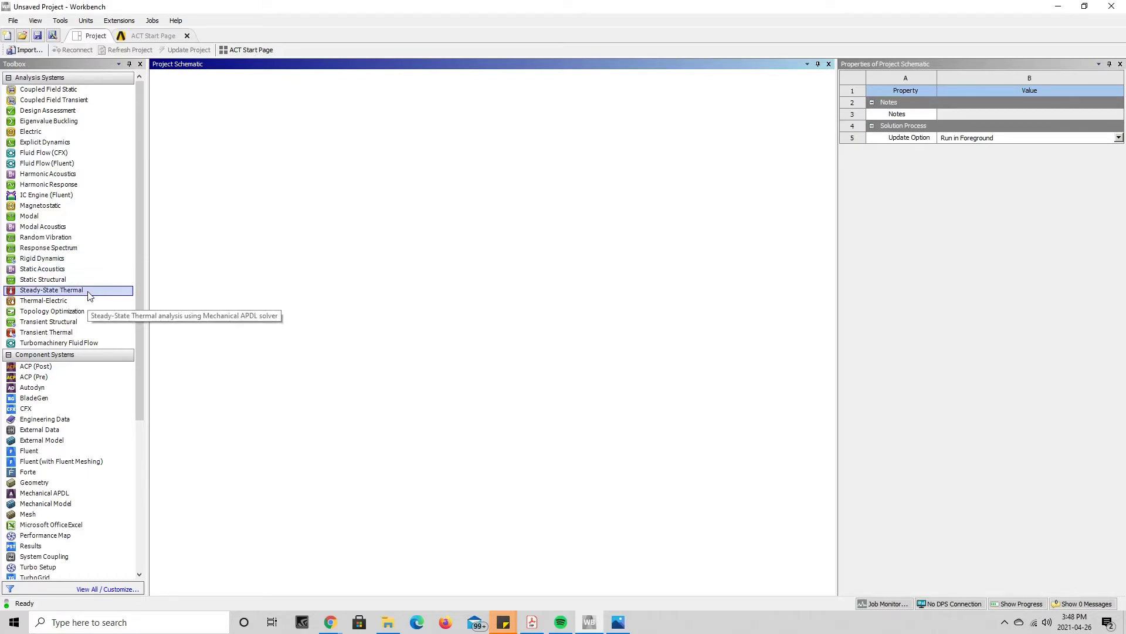
{"action": "left_click_drag", "start_coordinate": [89, 293], "coordinate": [213, 128]}
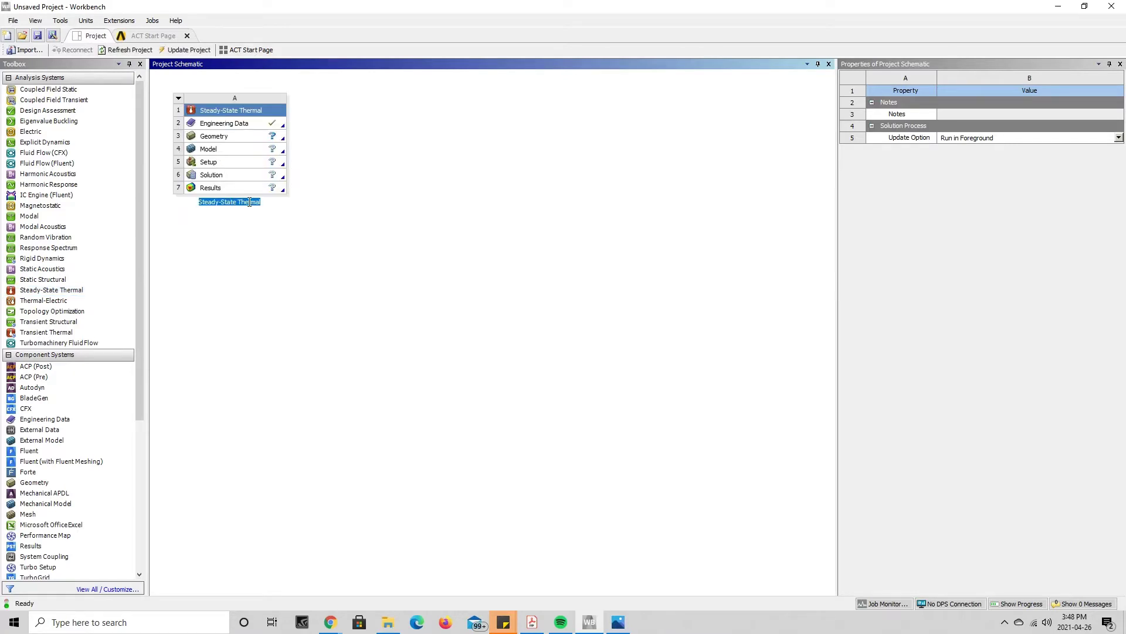
{"action": "left_click_drag", "start_coordinate": [260, 203], "coordinate": [190, 206]}
{"action": "type", "text": "Moving Heat"}
{"action": "left_click", "coordinate": [224, 223]}
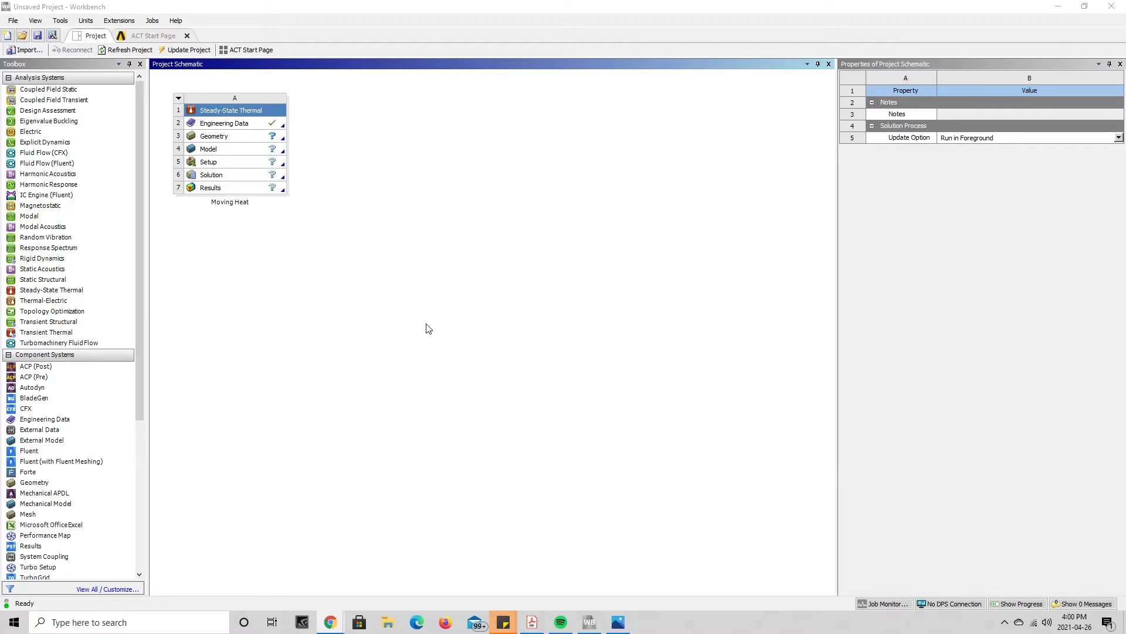
Review the Structural Steel material in the system's Engineering Data, and return to the project schematic.
{"action": "double_click", "coordinate": [223, 124]}
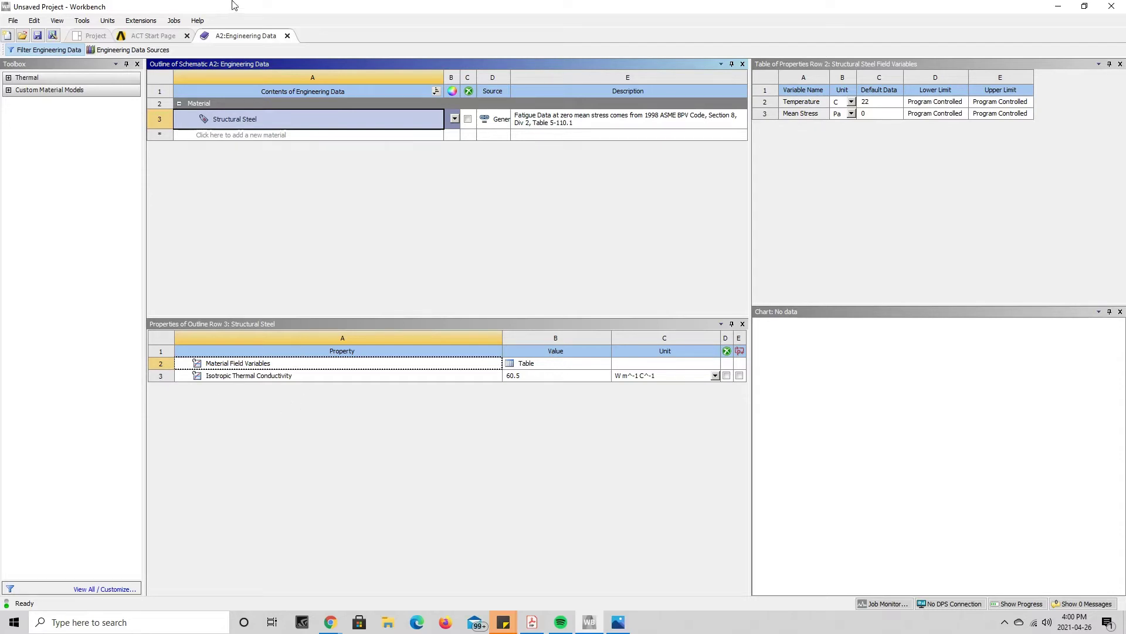
{"action": "left_click", "coordinate": [287, 35]}
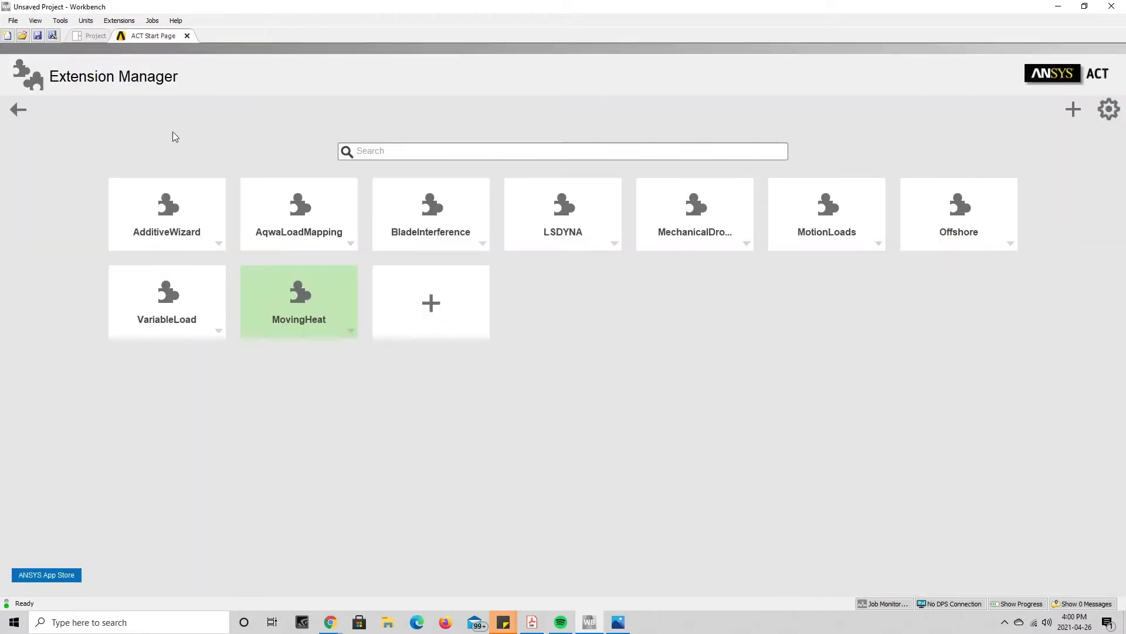
{"action": "left_click", "coordinate": [95, 36]}
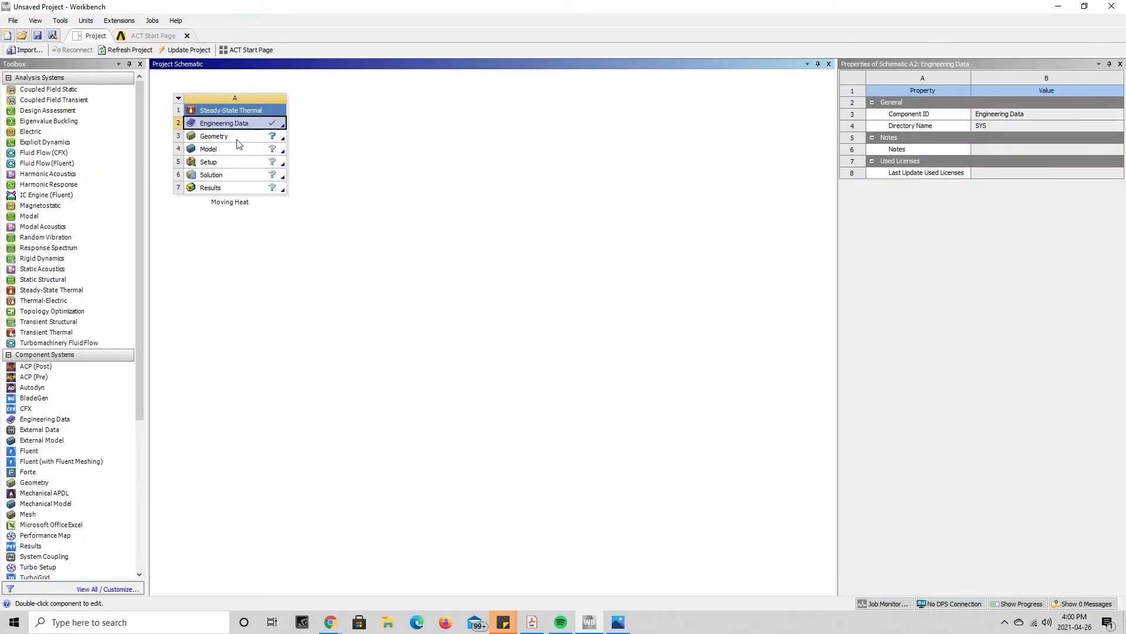
Open the system's Geometry in SpaceClaim and sketch a 150 mm line from the origin along the negative Z direction.
{"action": "double_click", "coordinate": [237, 139]}
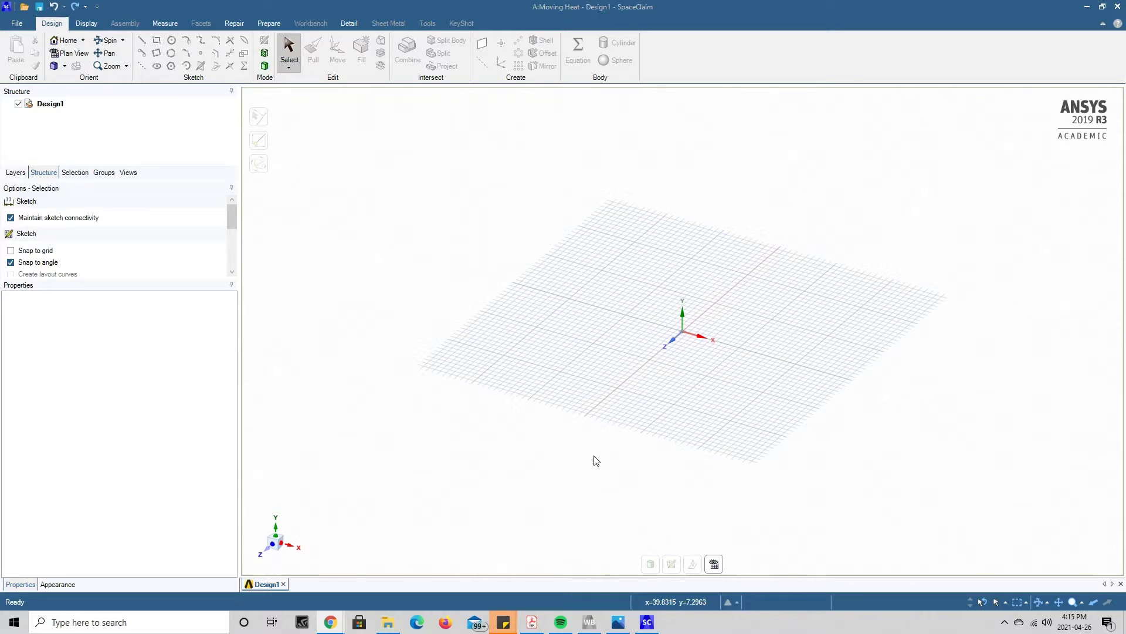
{"action": "left_click", "coordinate": [142, 41]}
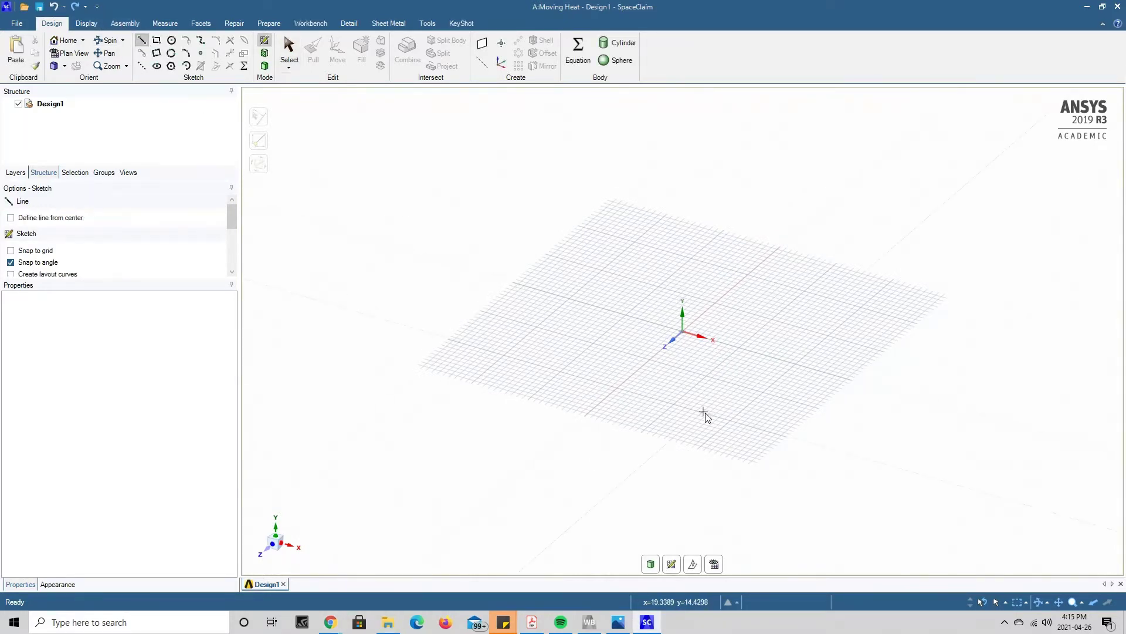
{"action": "left_click", "coordinate": [683, 332]}
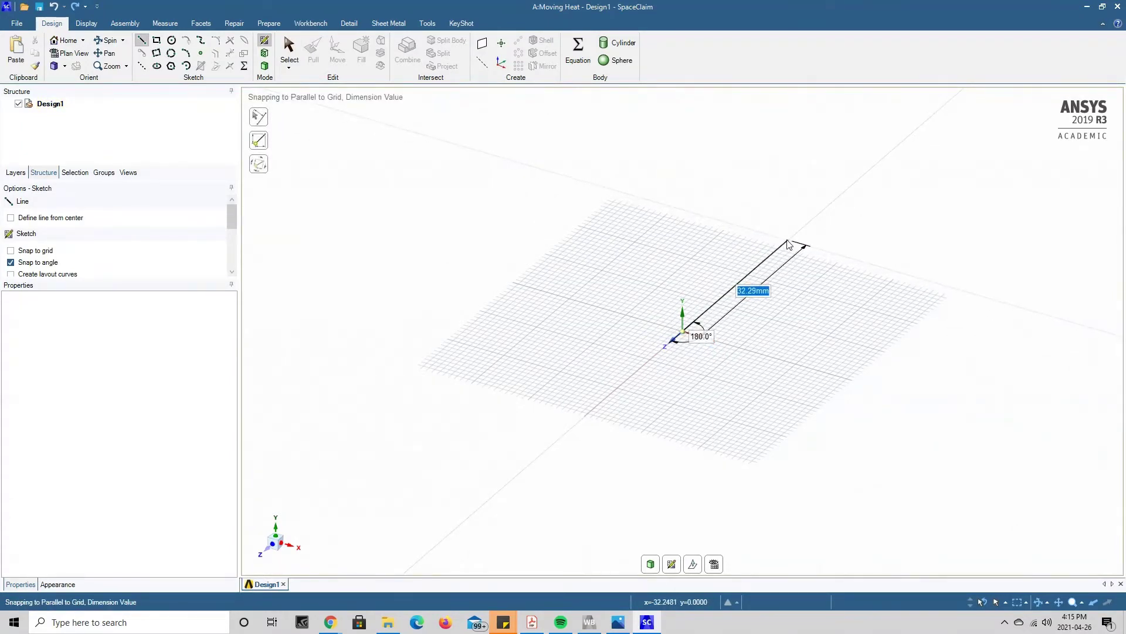
{"action": "type", "text": "66"}
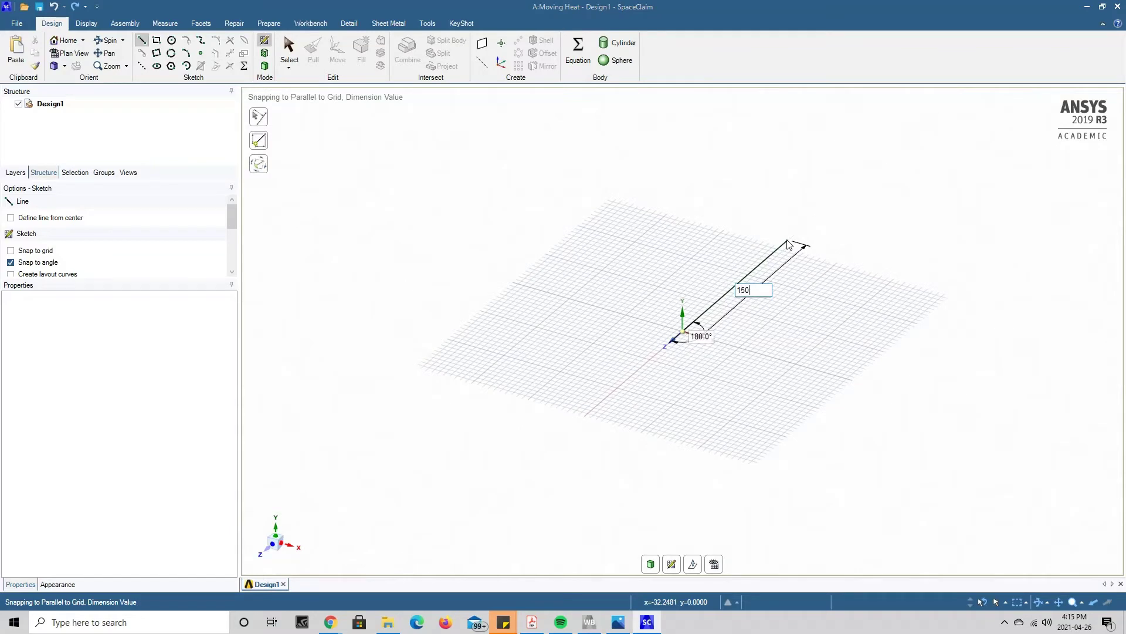
{"action": "key", "text": "Return"}
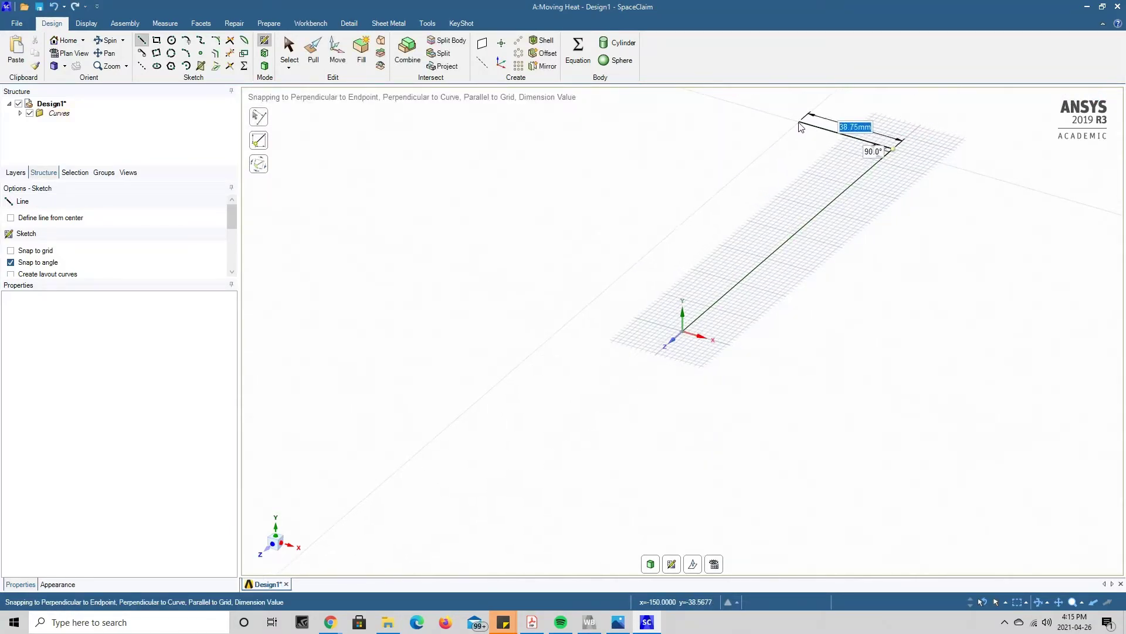
Continue the plate outline with perpendicular lines of 150 mm, 300 mm and 150 mm back to the Z axis.
{"action": "type", "text": "15"}
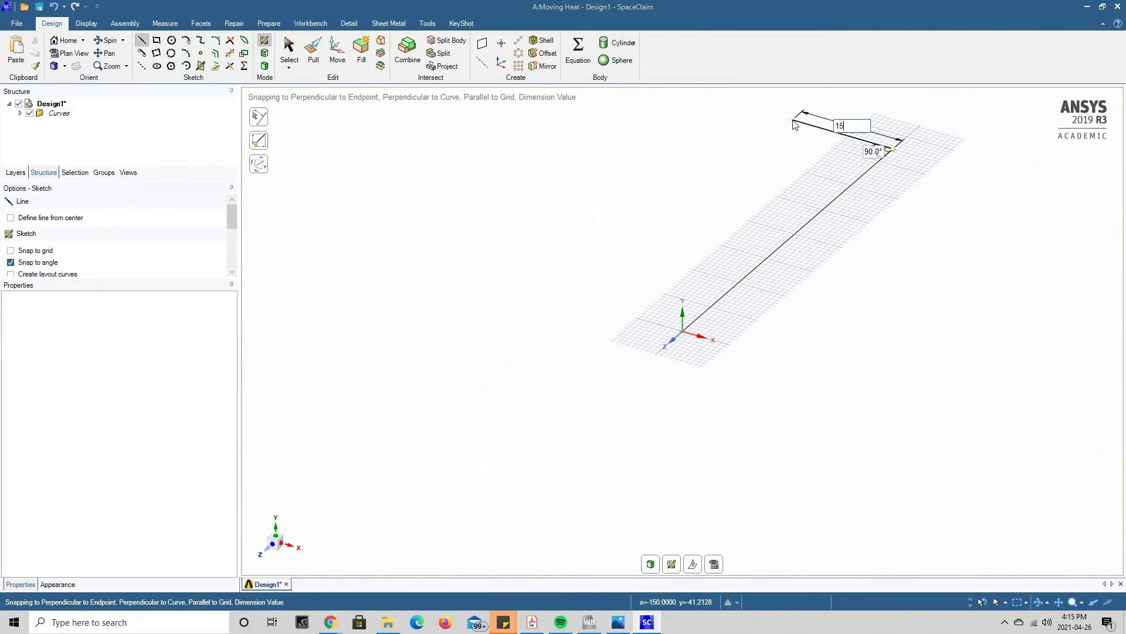
{"action": "key", "text": "Return"}
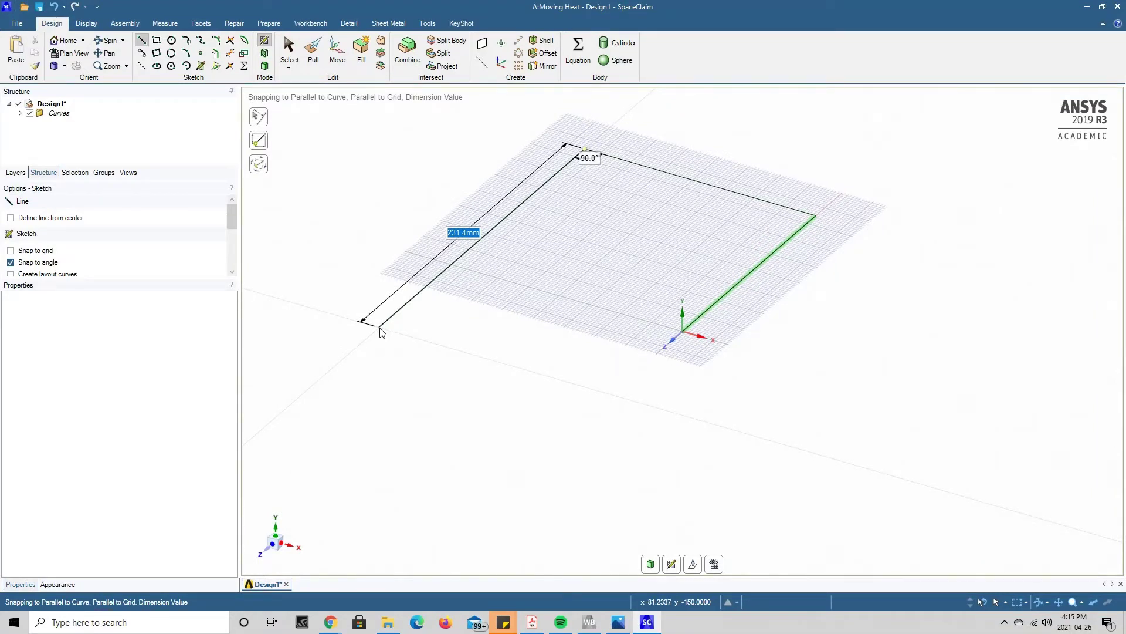
{"action": "type", "text": "300"}
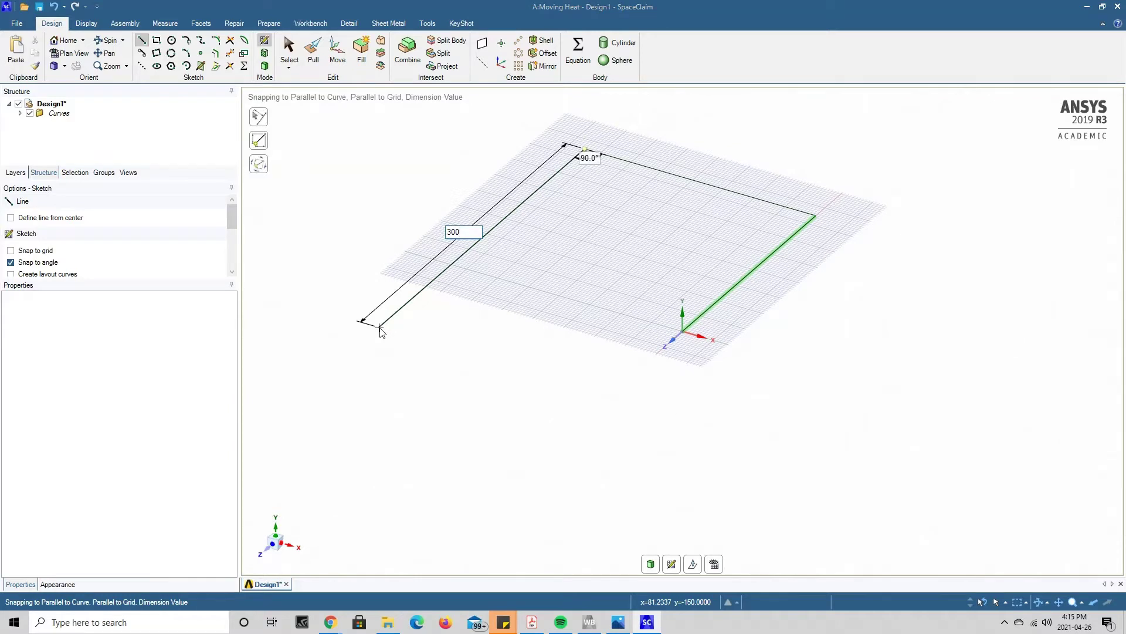
{"action": "key", "text": "Return"}
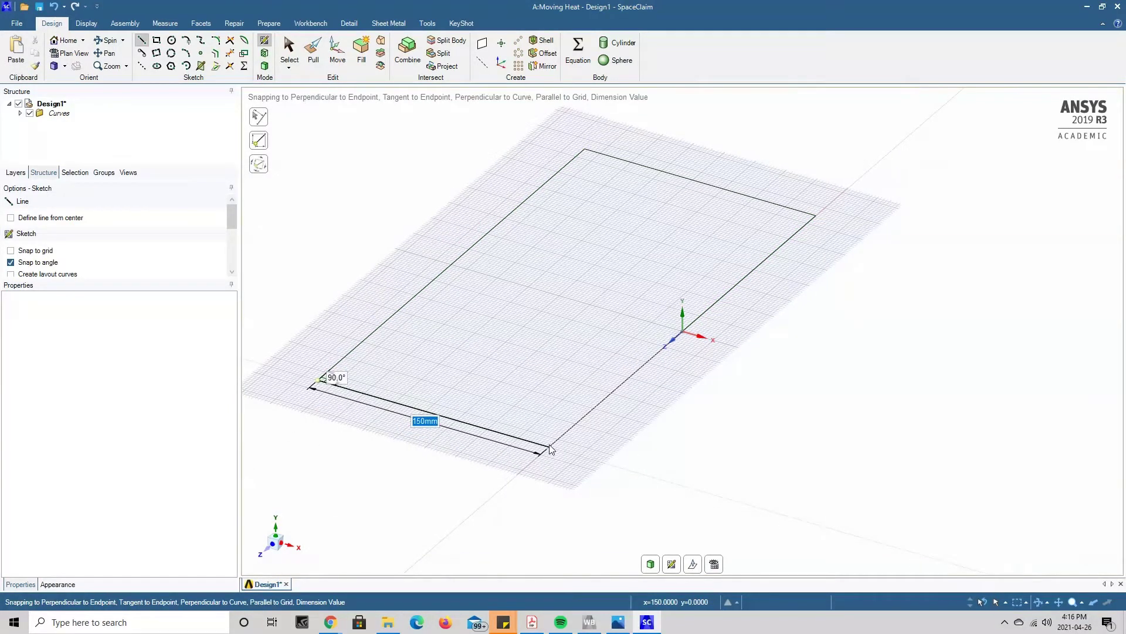
{"action": "left_click", "coordinate": [551, 449]}
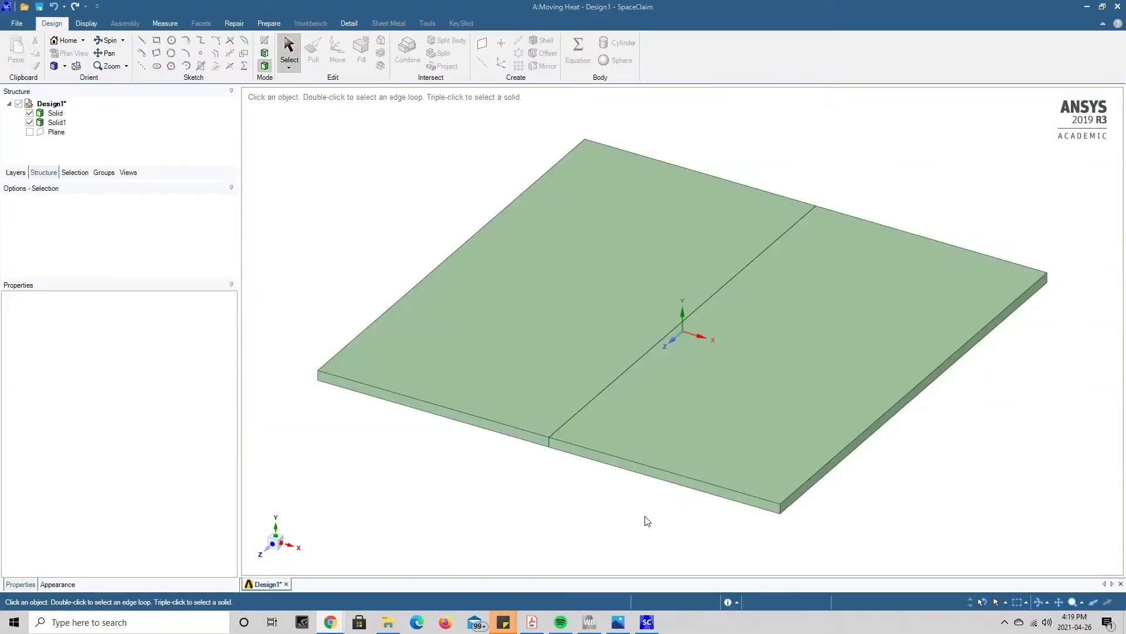
Examine the two adjoining plate solids, checking their top faces and the shared edge between them.
{"action": "left_click", "coordinate": [624, 177]}
{"action": "left_click", "coordinate": [774, 138]}
{"action": "left_click", "coordinate": [782, 218]}
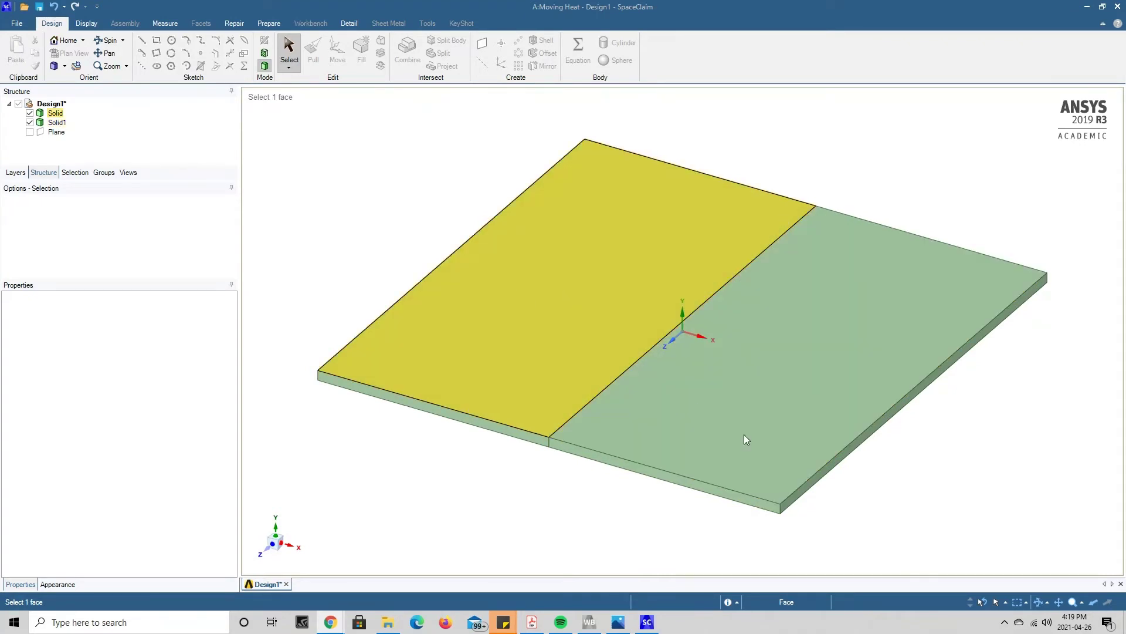
{"action": "left_click", "coordinate": [722, 429]}
{"action": "left_click", "coordinate": [599, 396]}
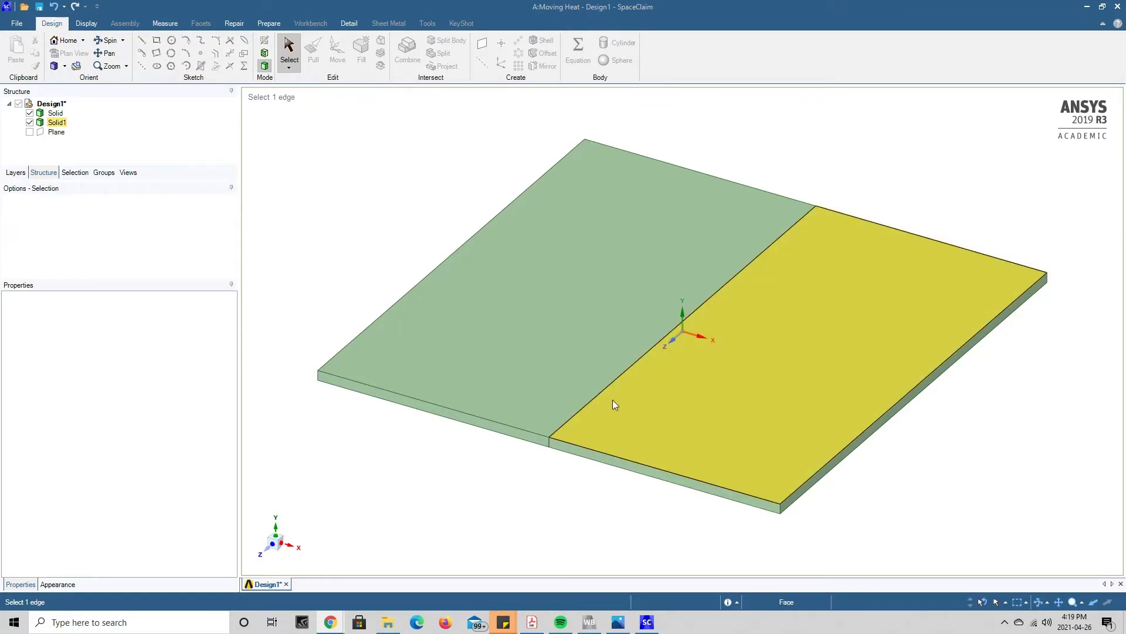
{"action": "left_click", "coordinate": [733, 269]}
{"action": "left_click", "coordinate": [713, 324]}
{"action": "left_click", "coordinate": [575, 356]}
{"action": "left_click", "coordinate": [660, 417]}
{"action": "left_click", "coordinate": [712, 516]}
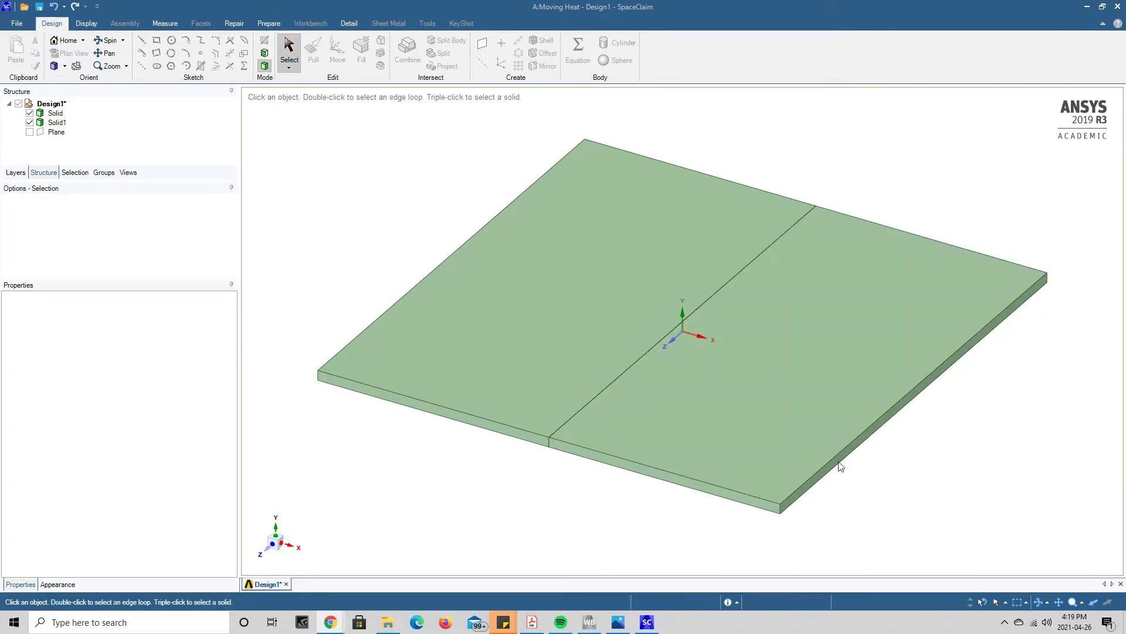
{"action": "left_click", "coordinate": [763, 417]}
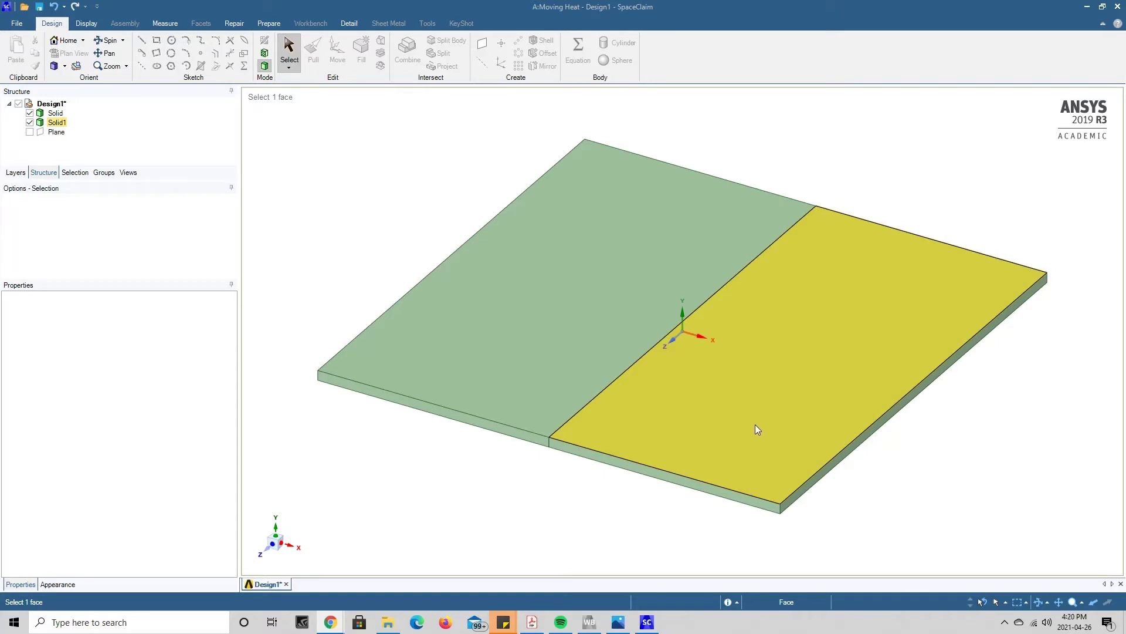
{"action": "left_click", "coordinate": [576, 477]}
{"action": "left_click", "coordinate": [598, 456]}
{"action": "left_click", "coordinate": [986, 213]}
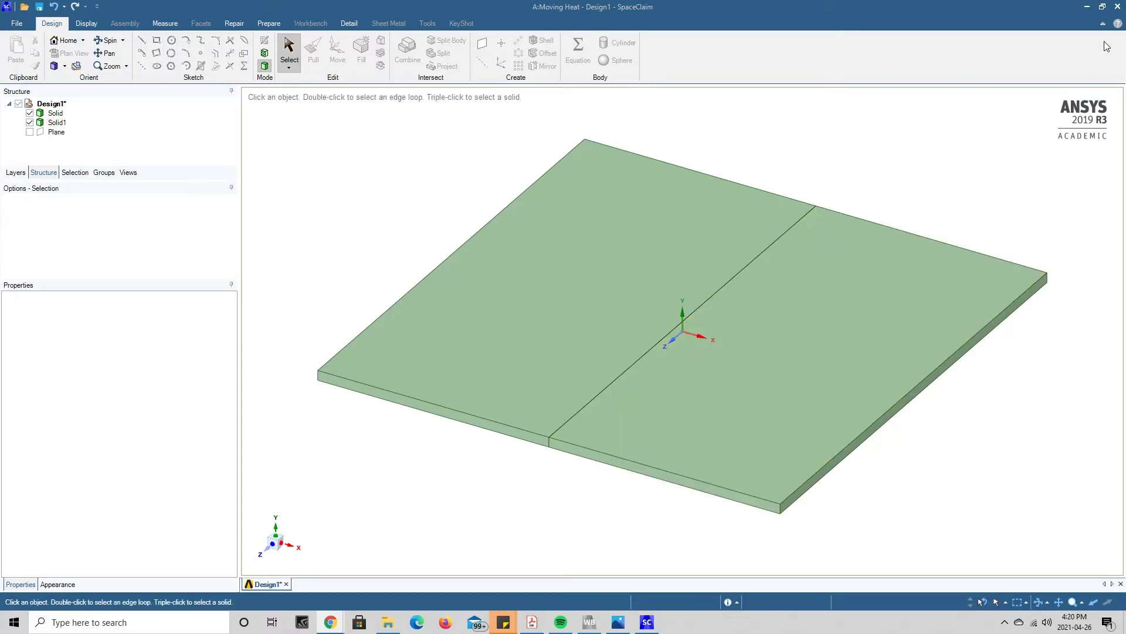
Close SpaceClaim and open the Moving Heat system's Model in Mechanical.
{"action": "left_click", "coordinate": [1118, 7]}
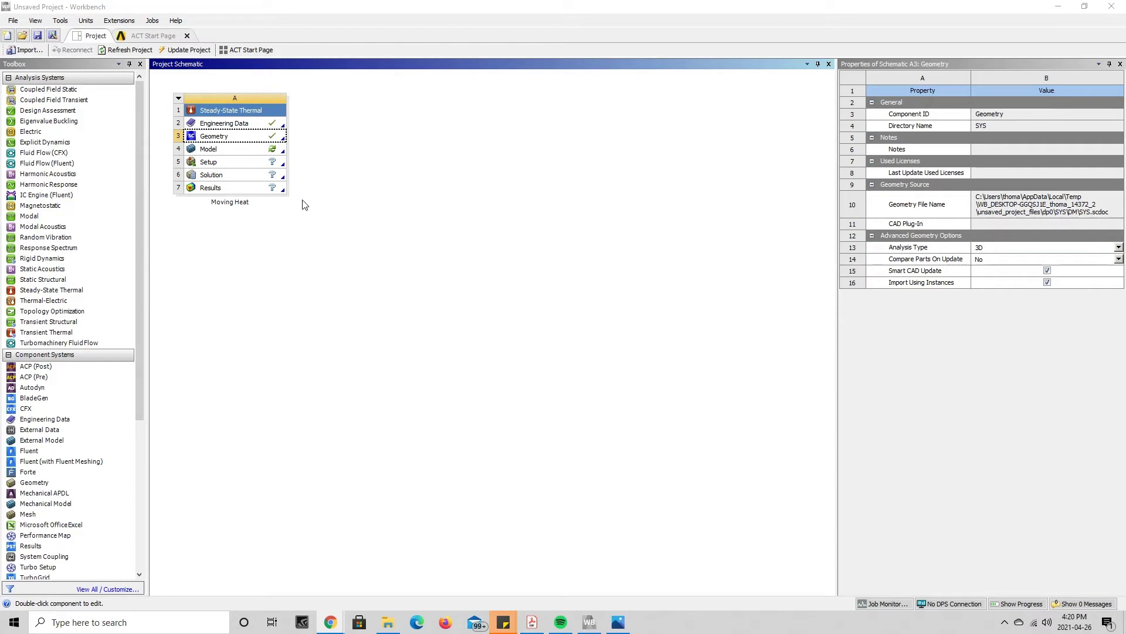
{"action": "double_click", "coordinate": [263, 154]}
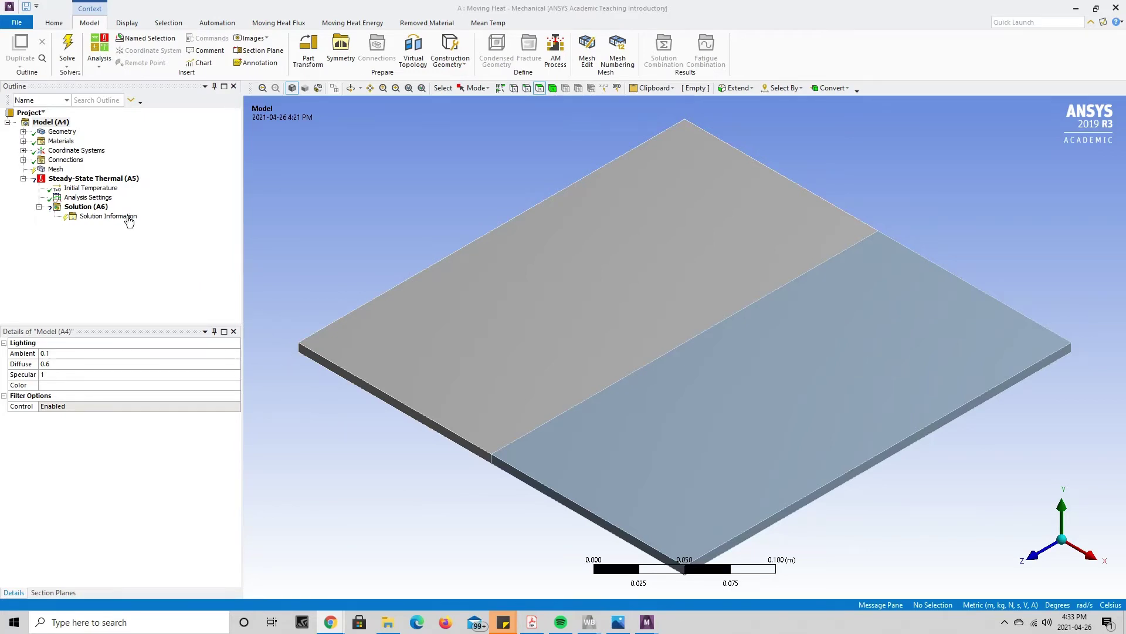
Generate the mesh with its default settings and insert a Sizing control under Mesh.
{"action": "right_click", "coordinate": [56, 171]}
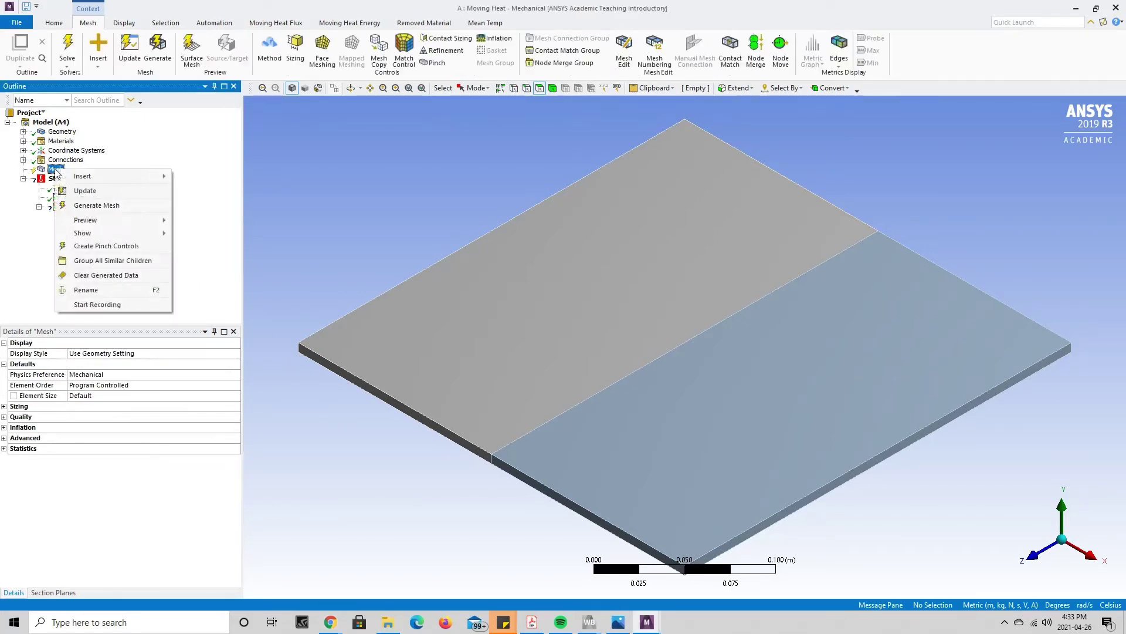
{"action": "left_click", "coordinate": [92, 207]}
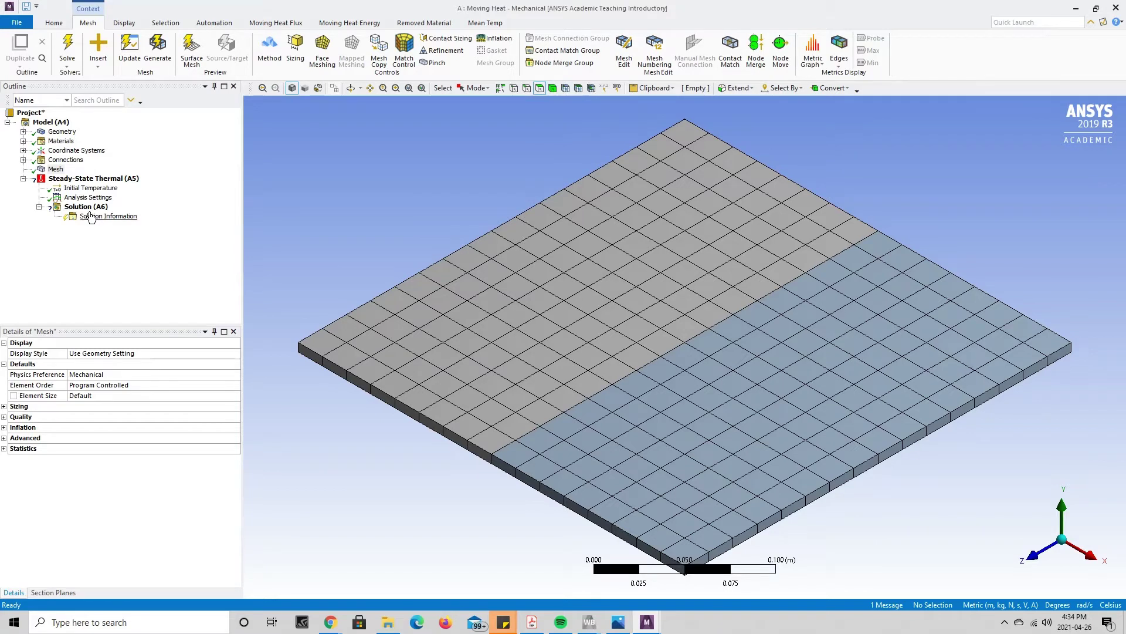
{"action": "right_click", "coordinate": [53, 172]}
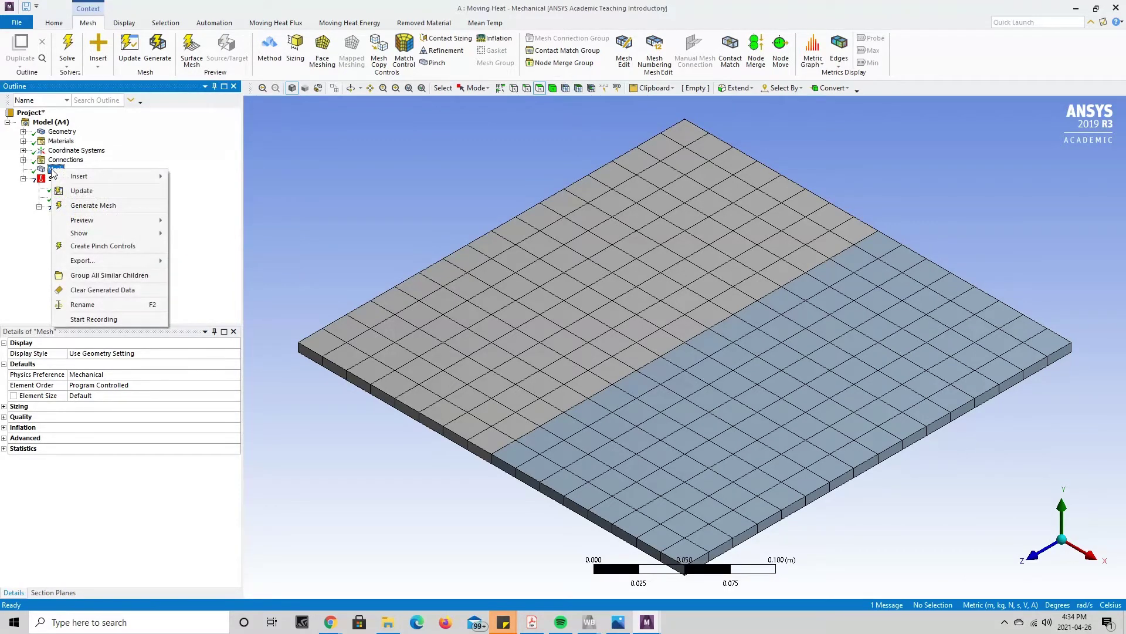
{"action": "mouse_move", "coordinate": [77, 181]}
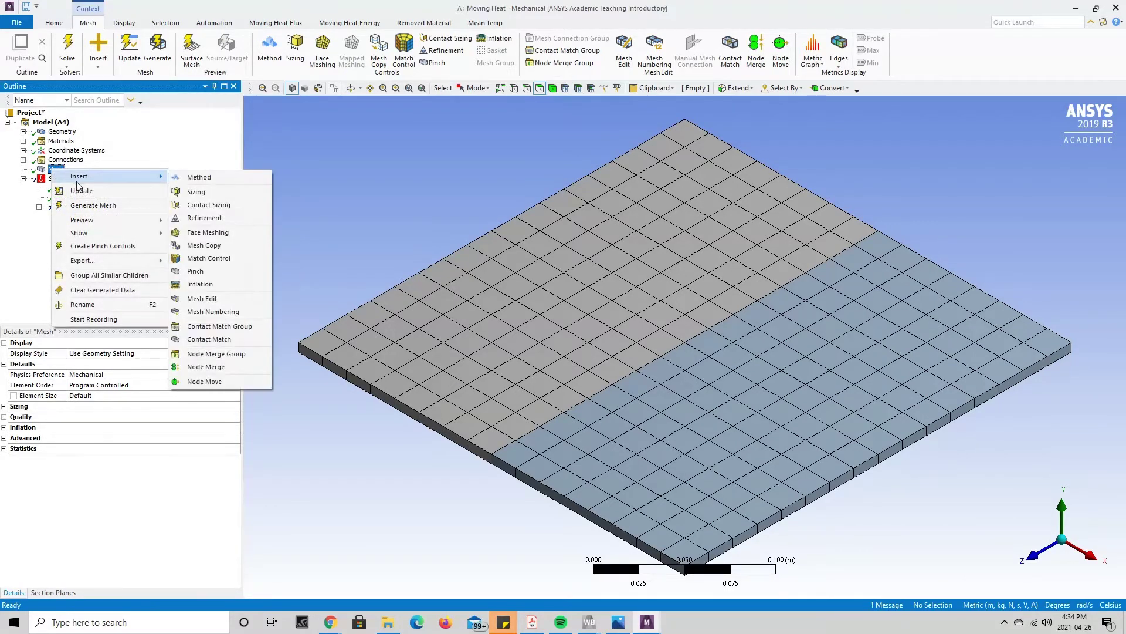
{"action": "left_click", "coordinate": [218, 193]}
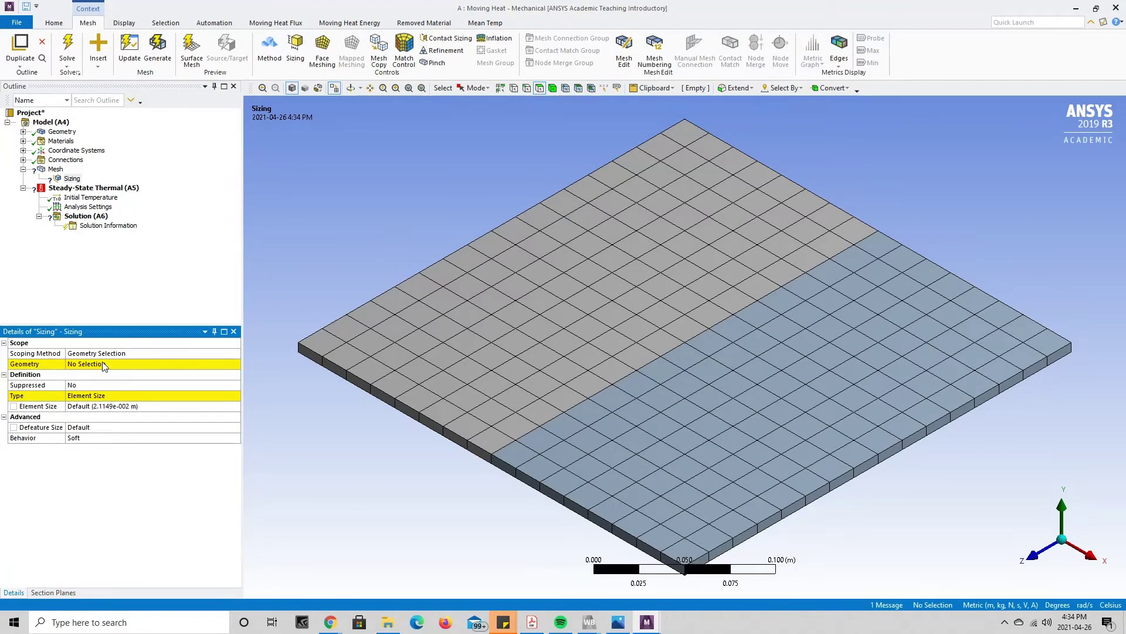
Scope the sizing control to both plate bodies.
{"action": "left_click", "coordinate": [553, 89]}
{"action": "left_click", "coordinate": [640, 234]}
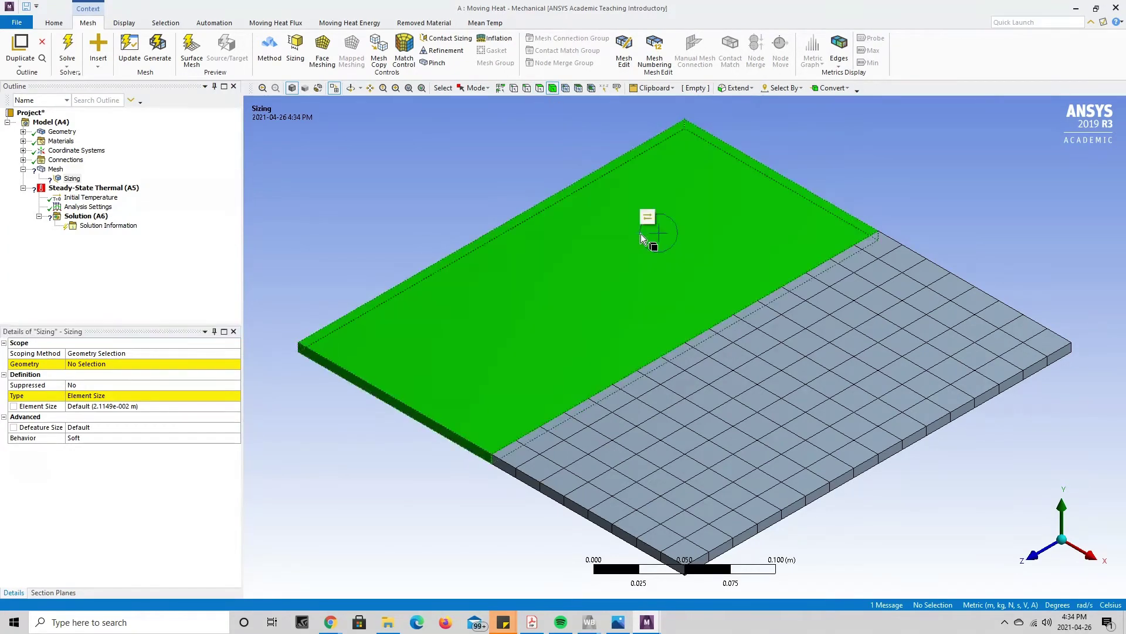
{"action": "left_click", "coordinate": [762, 369]}
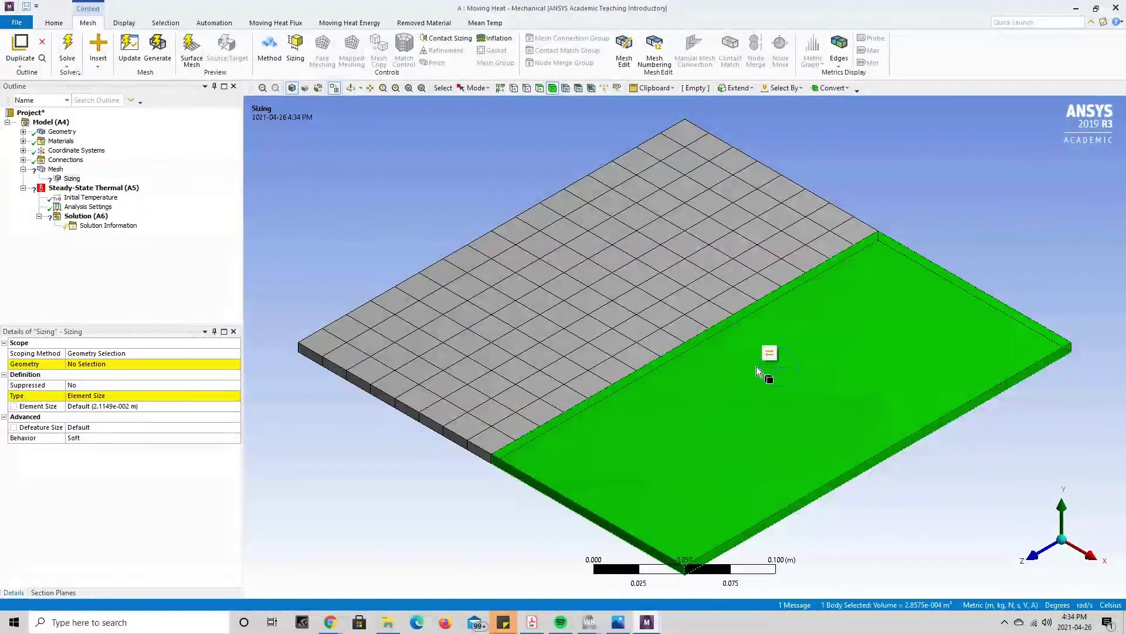
{"action": "left_click", "coordinate": [664, 297], "text": "ctrl"}
{"action": "left_click", "coordinate": [107, 363]}
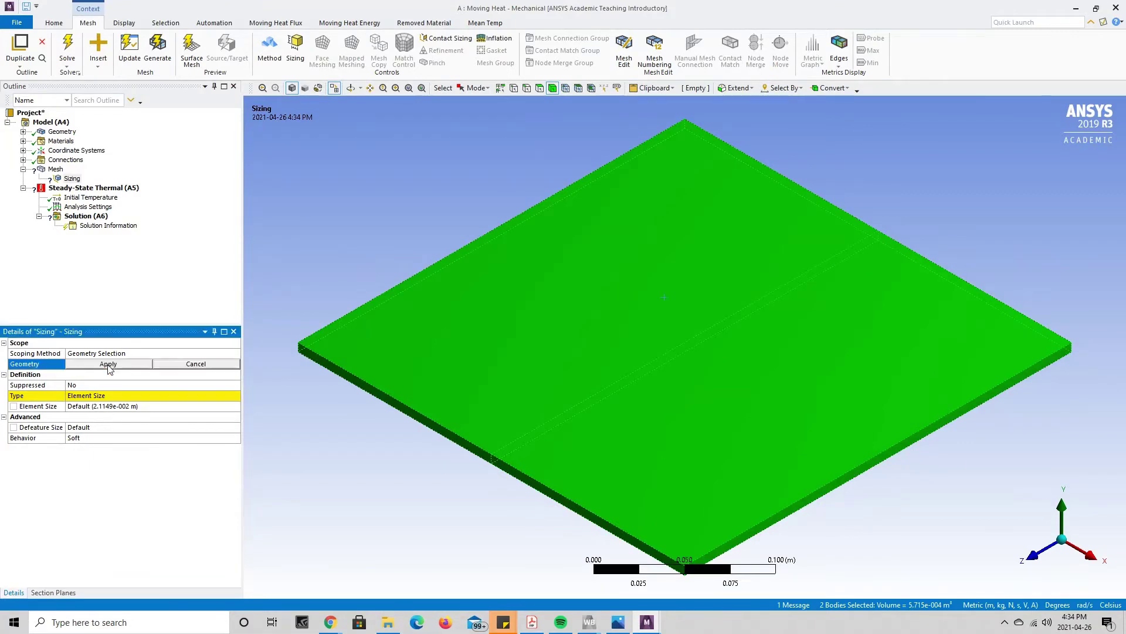
{"action": "left_click", "coordinate": [108, 364]}
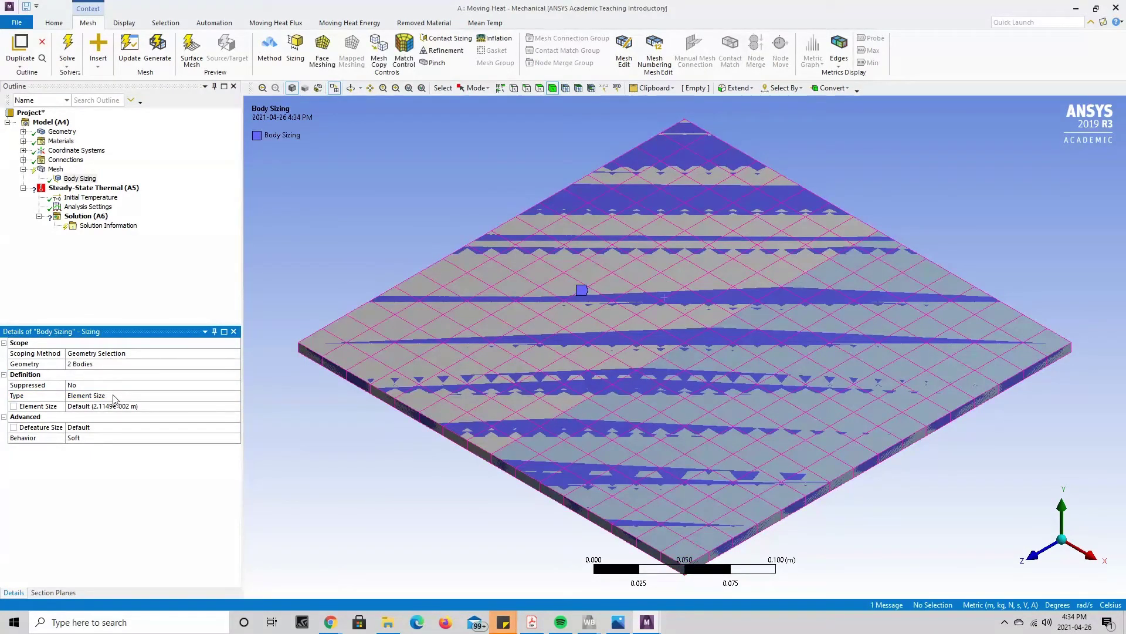
Set the body sizing's element size to 0.0065 m and update the mesh.
{"action": "left_click", "coordinate": [115, 394]}
{"action": "left_click", "coordinate": [110, 406]}
{"action": "type", "text": "0.0065"}
{"action": "key", "text": "Return"}
{"action": "right_click", "coordinate": [56, 169]}
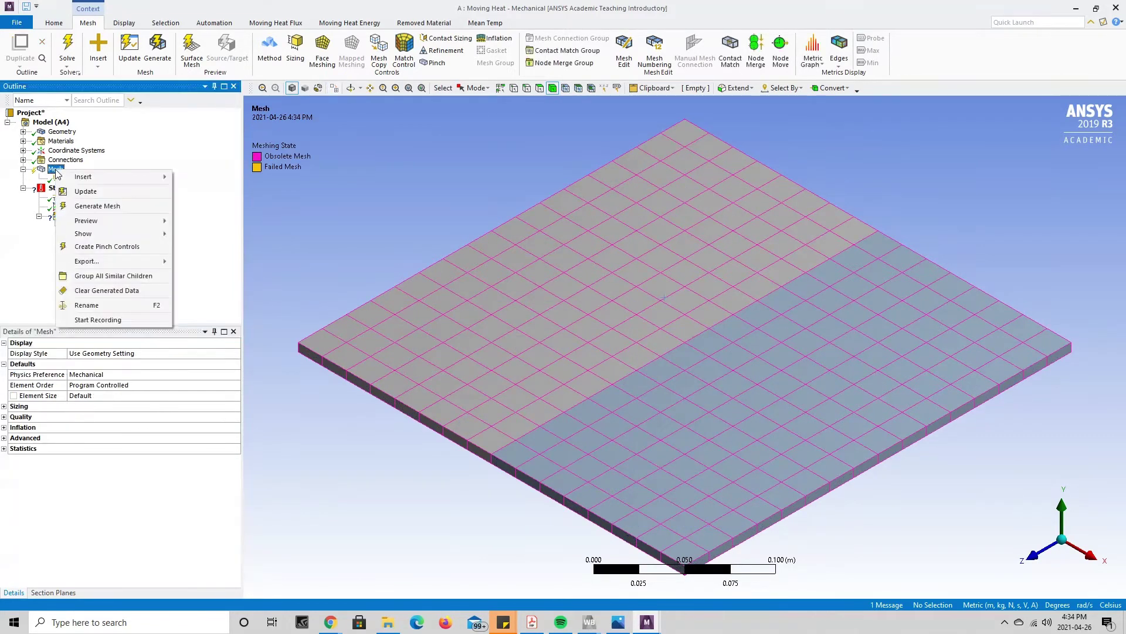
{"action": "left_click", "coordinate": [104, 193]}
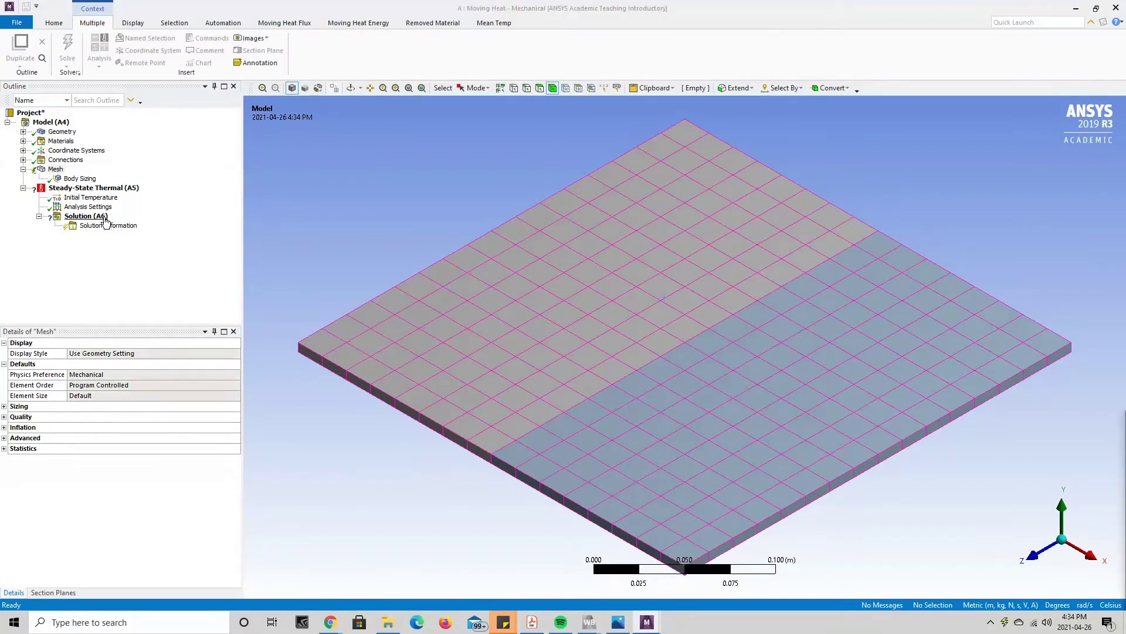
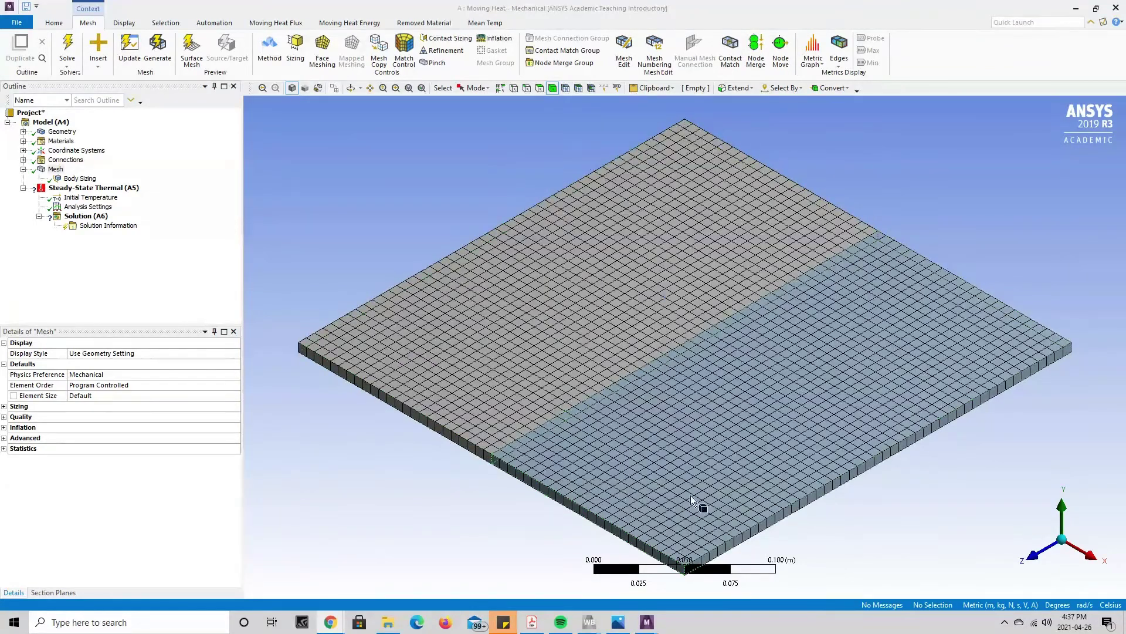
Add a Convection load to all ten exterior faces of the two plates with a film coefficient of 100 W/m²·°C.
{"action": "right_click", "coordinate": [88, 188]}
{"action": "mouse_move", "coordinate": [91, 191]}
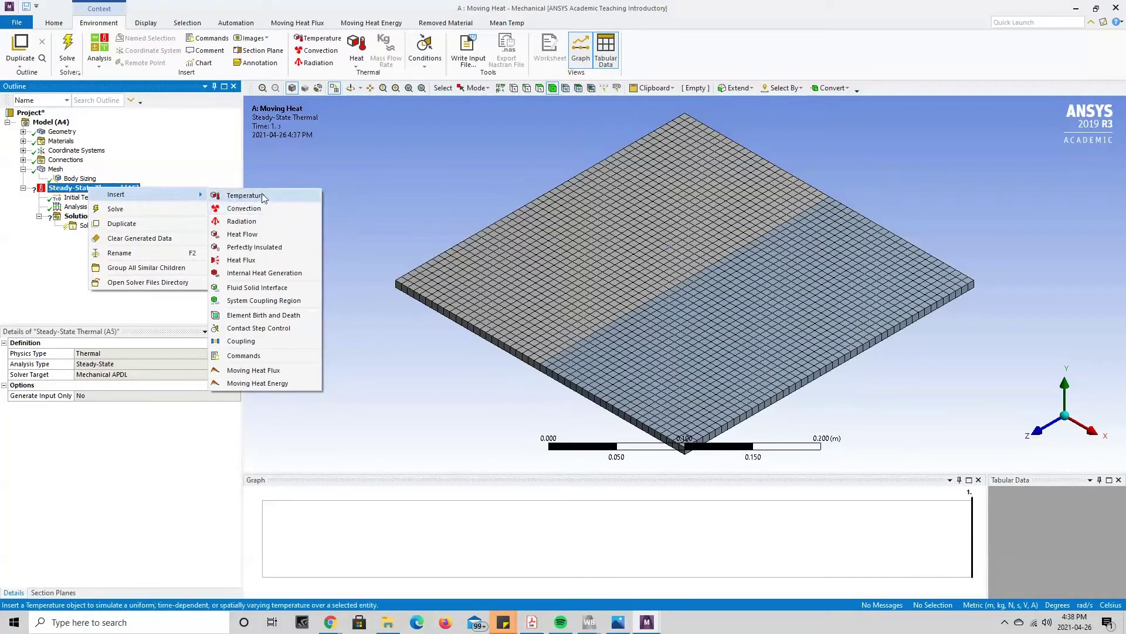
{"action": "left_click", "coordinate": [270, 209]}
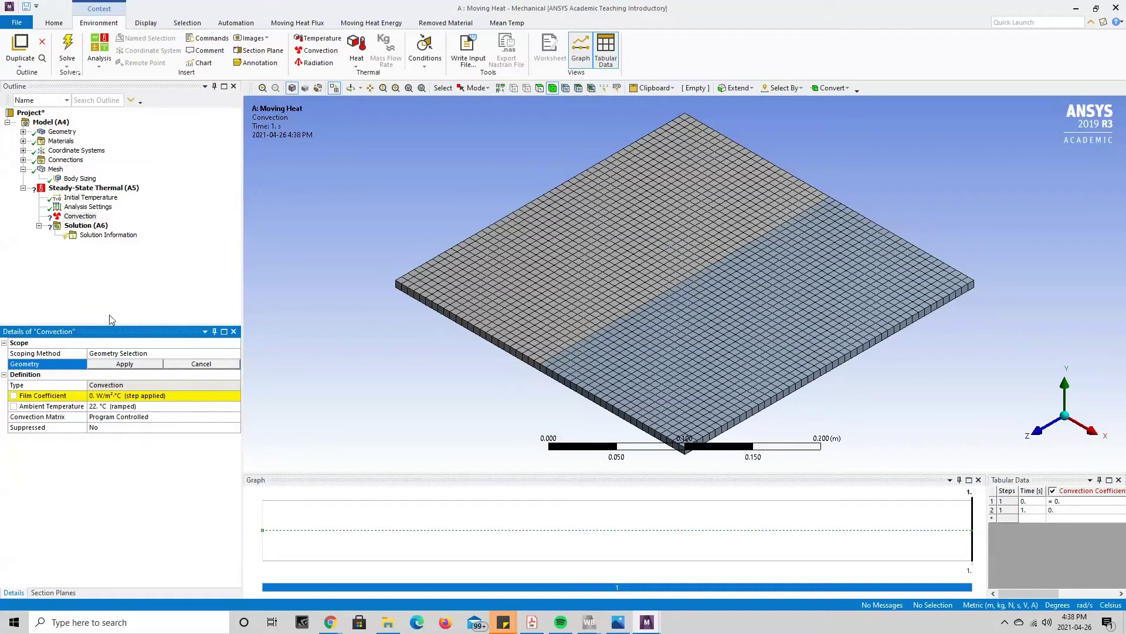
{"action": "left_click", "coordinate": [539, 88]}
{"action": "mouse_move", "coordinate": [517, 254]}
{"action": "left_mouse_down"}
{"action": "mouse_move", "coordinate": [533, 235]}
{"action": "mouse_move", "coordinate": [489, 343]}
{"action": "mouse_move", "coordinate": [530, 385]}
{"action": "mouse_move", "coordinate": [774, 416]}
{"action": "mouse_move", "coordinate": [879, 400]}
{"action": "left_mouse_up"}
{"action": "middle_click_drag", "start_coordinate": [913, 377], "coordinate": [484, 332]}
{"action": "mouse_move", "coordinate": [837, 385]}
{"action": "left_mouse_down", "text": "ctrl"}
{"action": "mouse_move", "coordinate": [829, 274]}
{"action": "mouse_move", "coordinate": [956, 338]}
{"action": "mouse_move", "coordinate": [1052, 324]}
{"action": "mouse_move", "coordinate": [1077, 304]}
{"action": "left_mouse_up", "text": "ctrl"}
{"action": "middle_click_drag", "start_coordinate": [971, 399], "coordinate": [409, 422]}
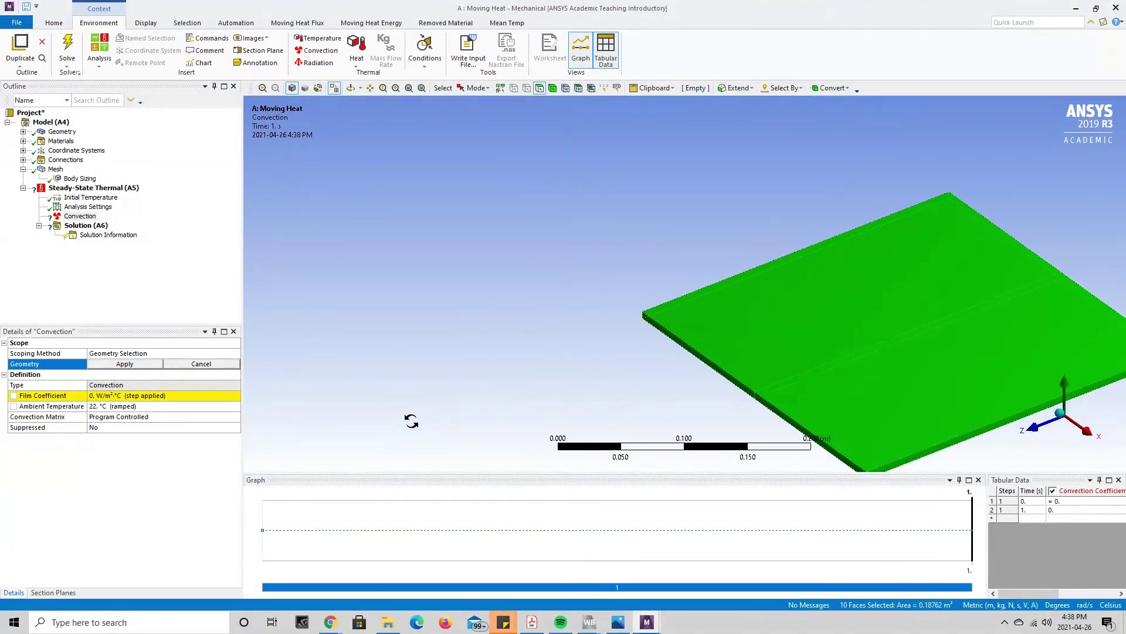
{"action": "left_click", "coordinate": [127, 365]}
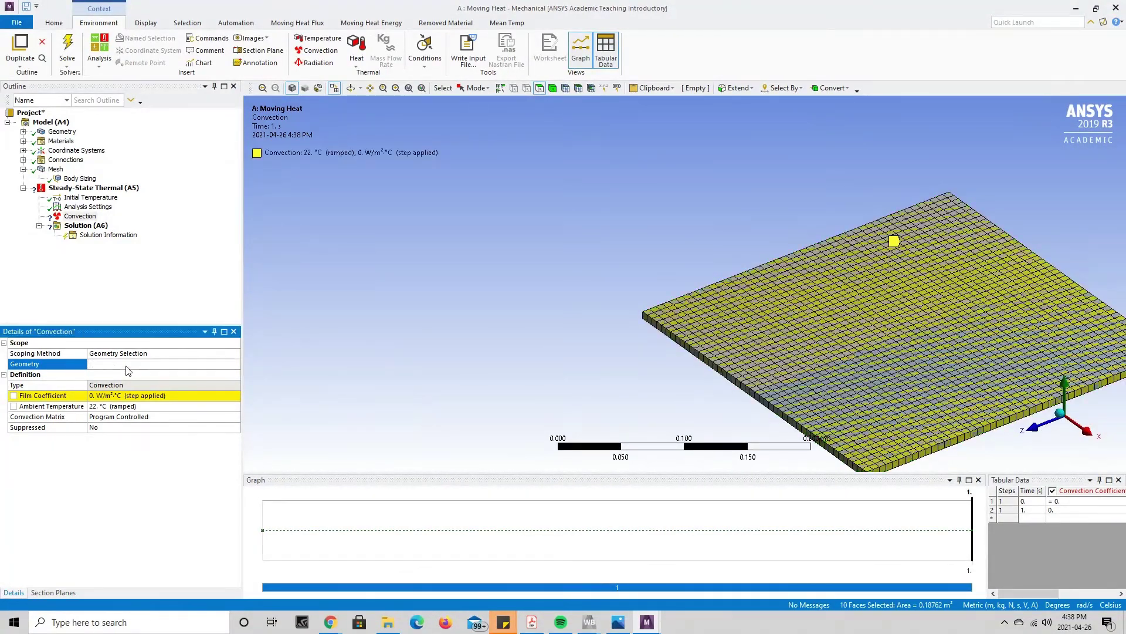
{"action": "left_click", "coordinate": [98, 397]}
{"action": "type", "text": "100"}
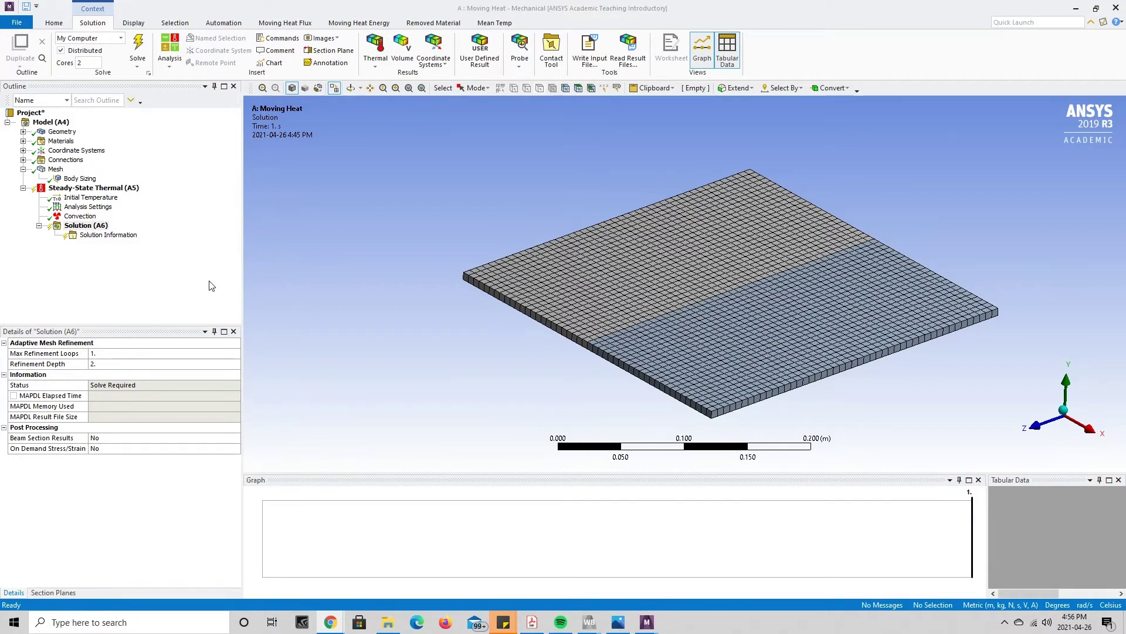
Insert a Moving Heat Flux in the Steady-State Thermal analysis and scope its geometry to the top faces of both plates.
{"action": "right_click", "coordinate": [94, 192]}
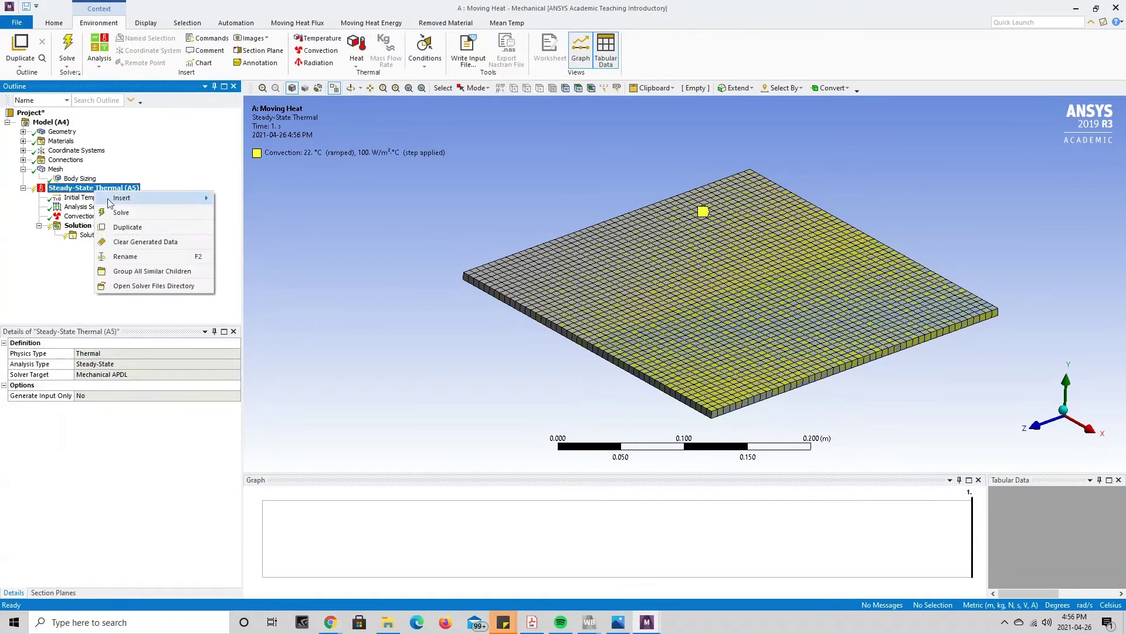
{"action": "mouse_move", "coordinate": [108, 201]}
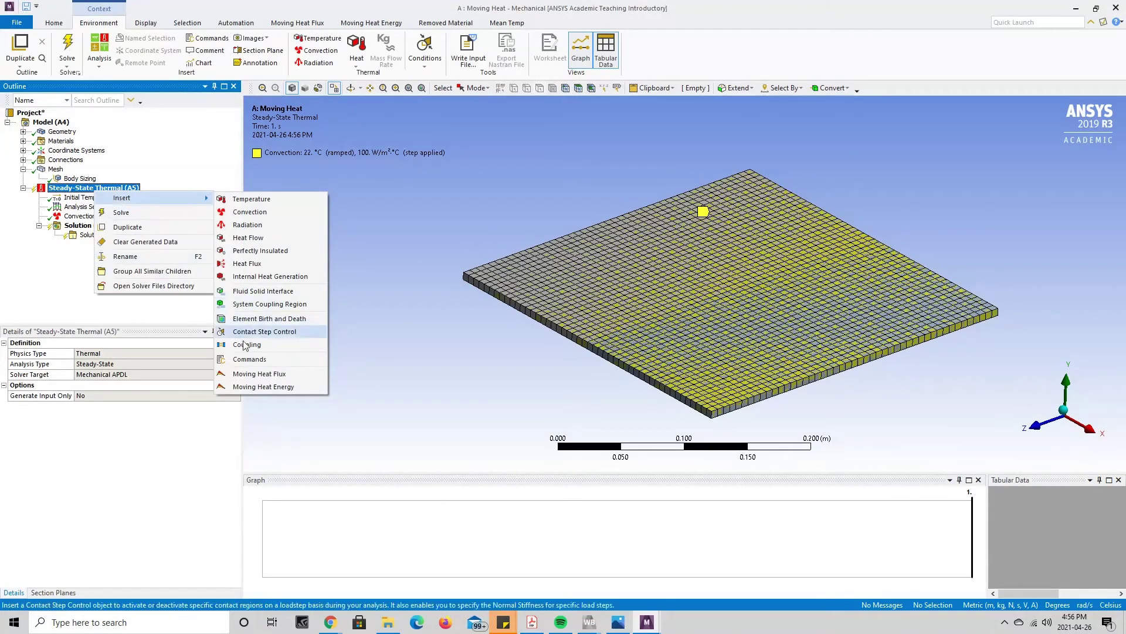
{"action": "left_click", "coordinate": [264, 374]}
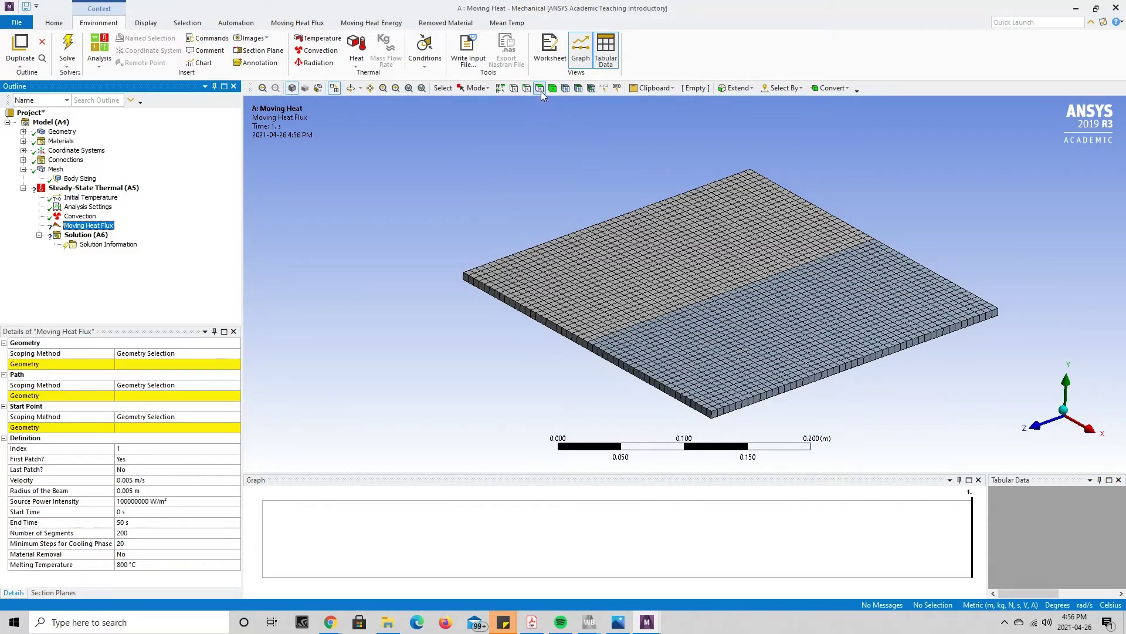
{"action": "left_click", "coordinate": [652, 273]}
{"action": "left_click", "coordinate": [787, 316], "text": "ctrl"}
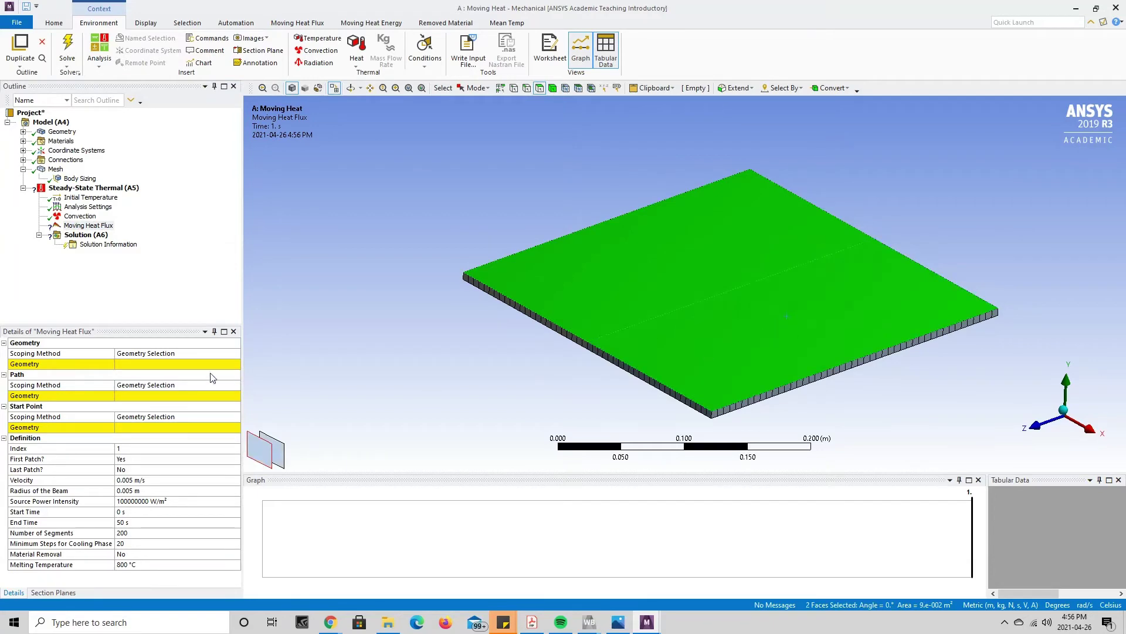
{"action": "left_click", "coordinate": [151, 364]}
{"action": "left_click", "coordinate": [144, 364]}
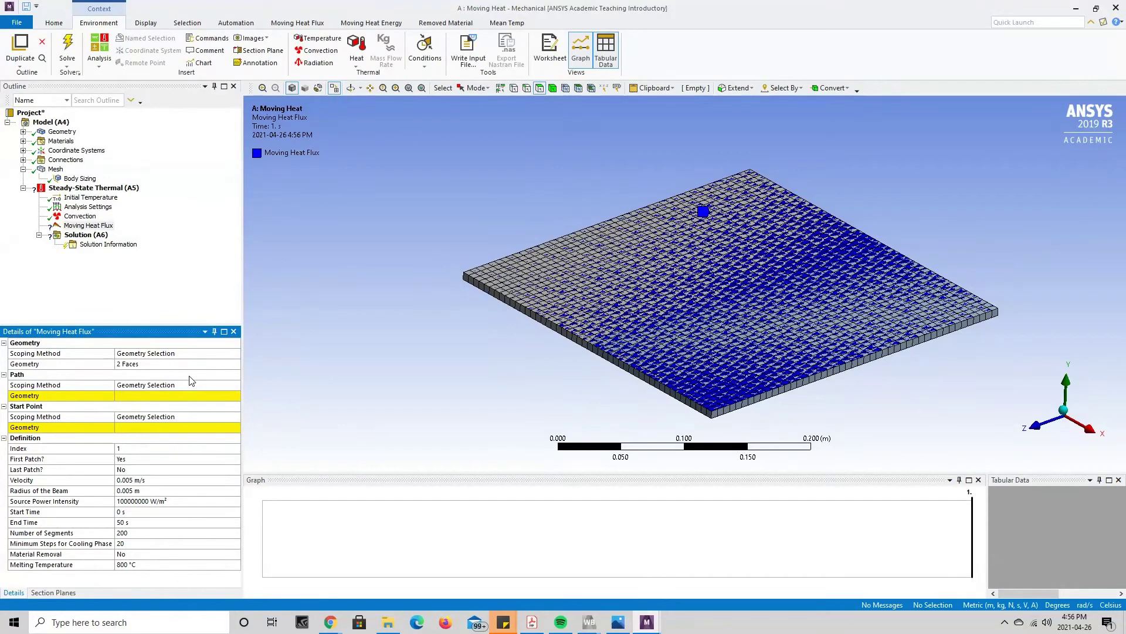
Assign the shared edge between the two plates as the path of the moving heat flux.
{"action": "left_click", "coordinate": [527, 88]}
{"action": "left_click", "coordinate": [736, 304]}
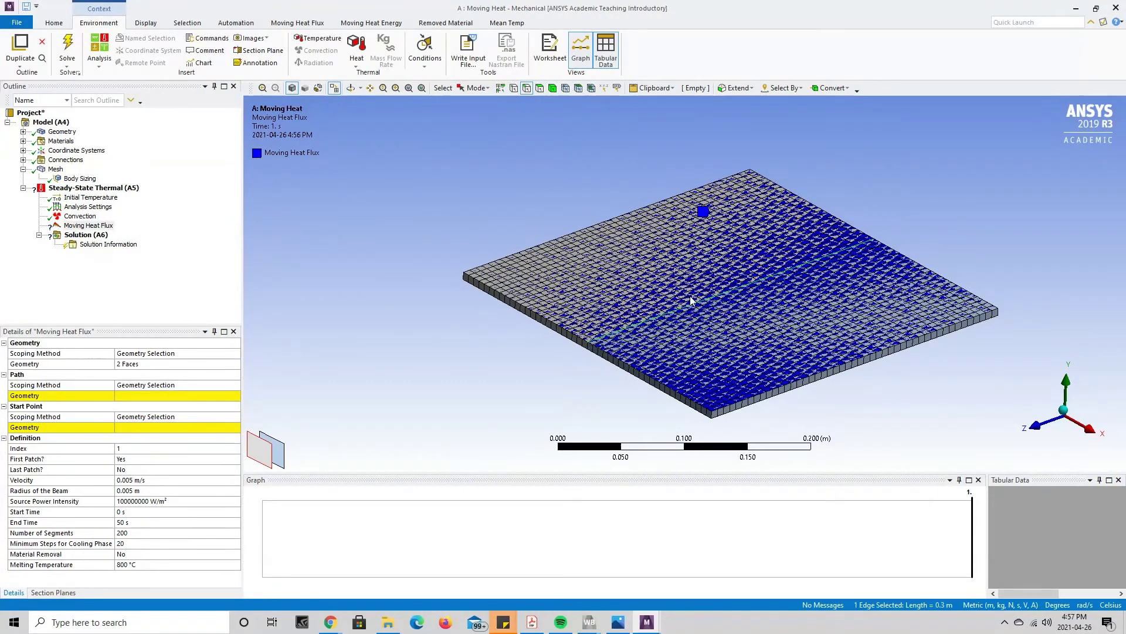
{"action": "mouse_move", "coordinate": [617, 347]}
{"action": "middle_mouse_down"}
{"action": "mouse_move", "coordinate": [599, 306]}
{"action": "mouse_move", "coordinate": [633, 357]}
{"action": "middle_mouse_up"}
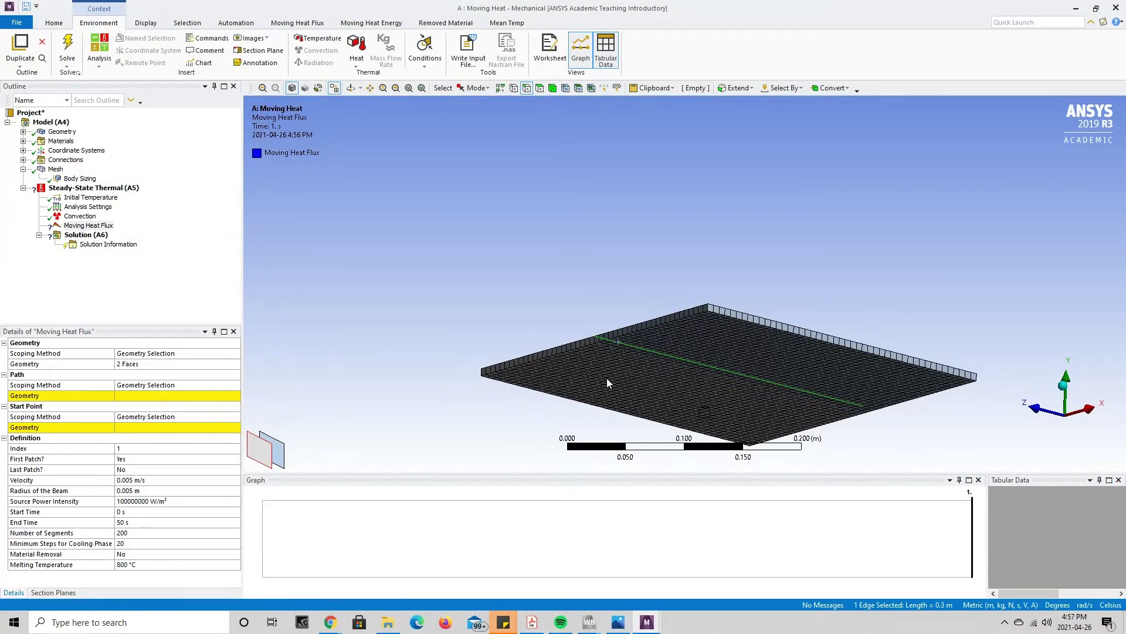
{"action": "middle_click_drag", "start_coordinate": [667, 364], "coordinate": [652, 402]}
{"action": "left_click", "coordinate": [652, 402]}
{"action": "left_click", "coordinate": [138, 396]}
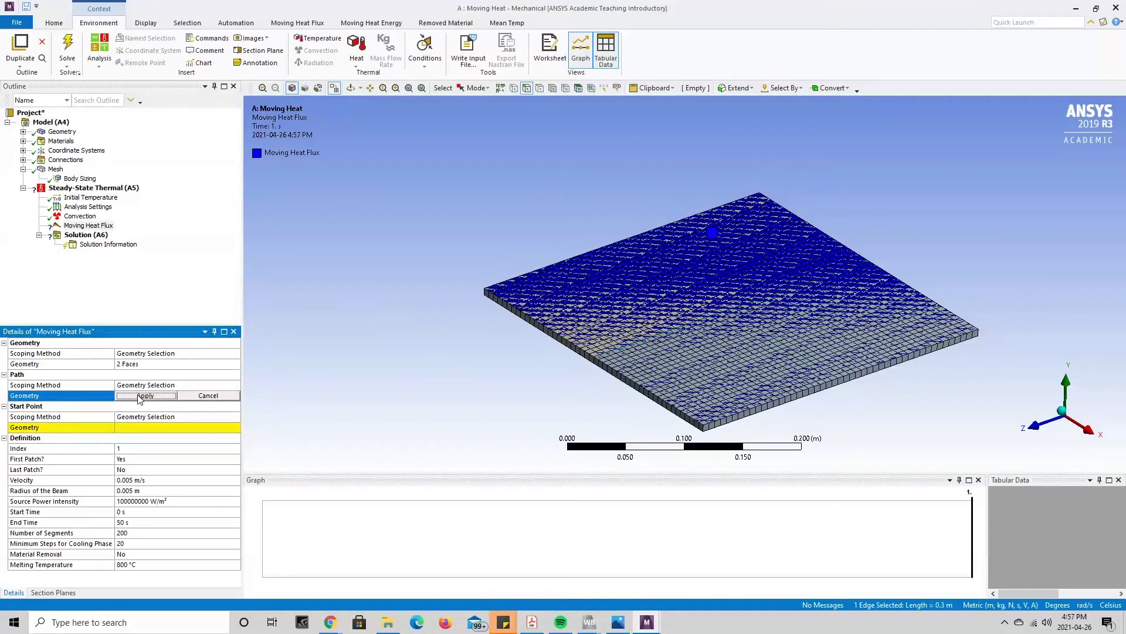
{"action": "left_click", "coordinate": [138, 397]}
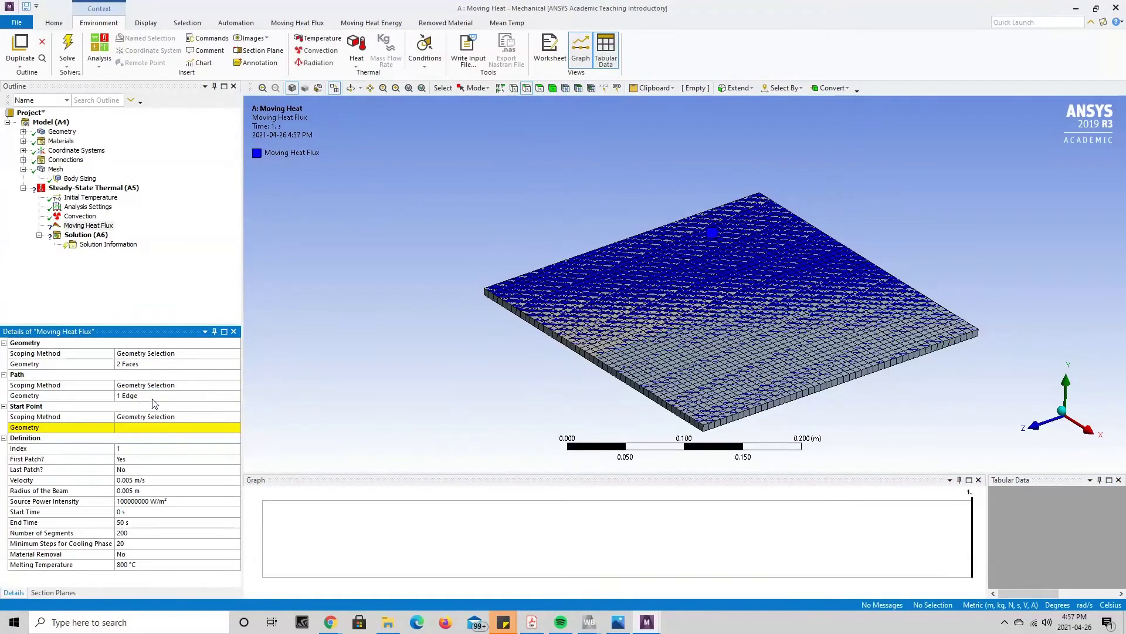
Assign the top vertex at the positive Z end of the shared edge as the heat flux's start point.
{"action": "left_click", "coordinate": [514, 92]}
{"action": "left_click", "coordinate": [594, 358]}
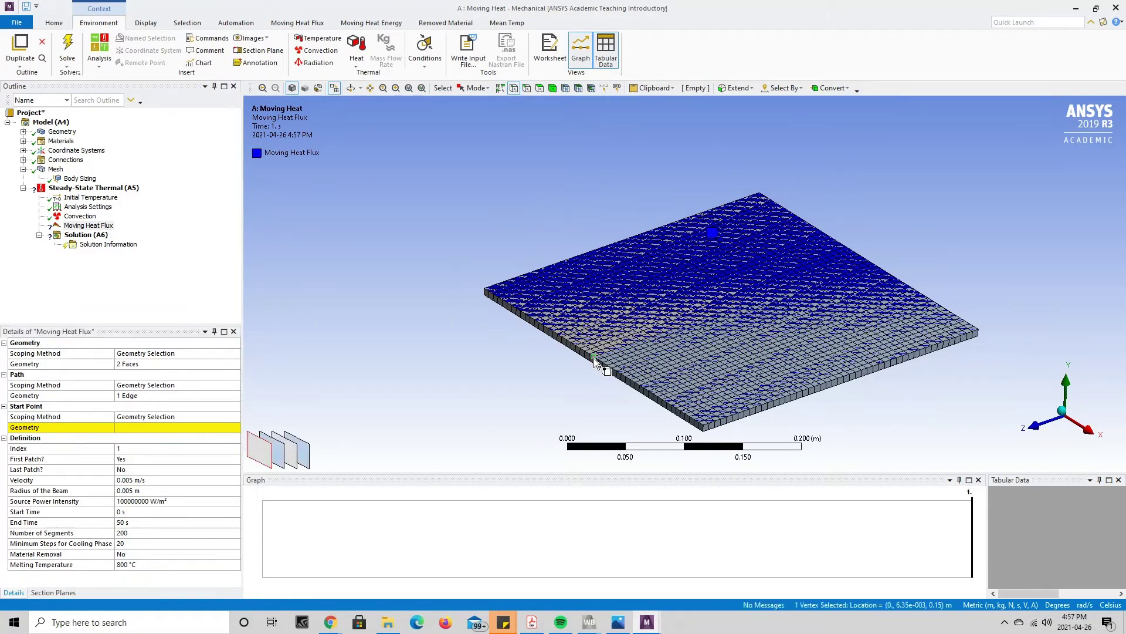
{"action": "left_click", "coordinate": [156, 429]}
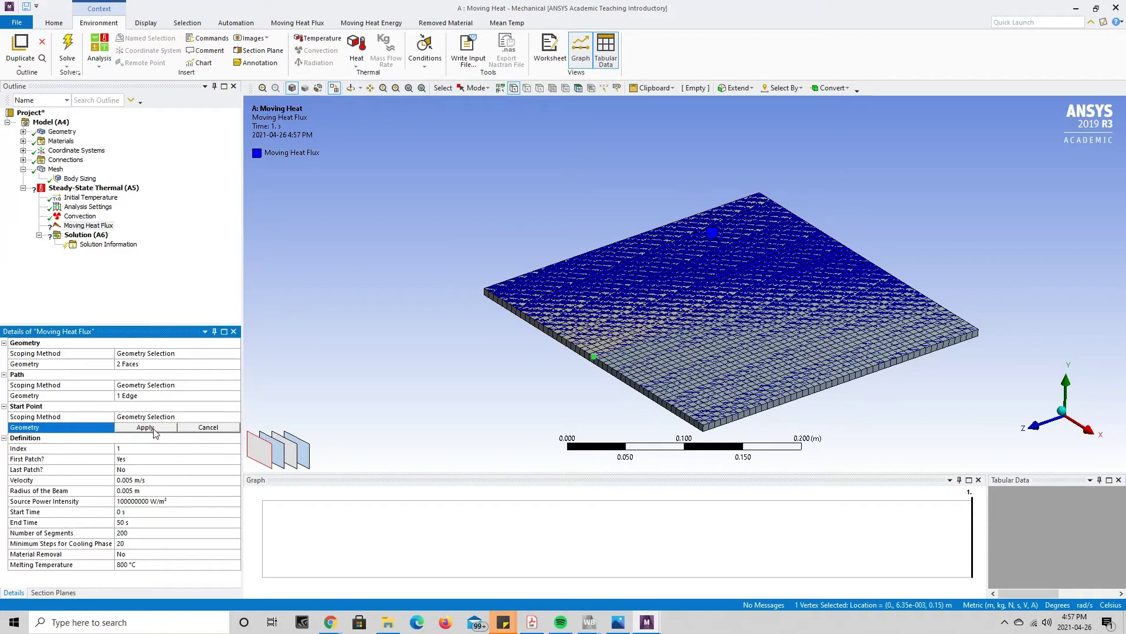
{"action": "left_click", "coordinate": [154, 428]}
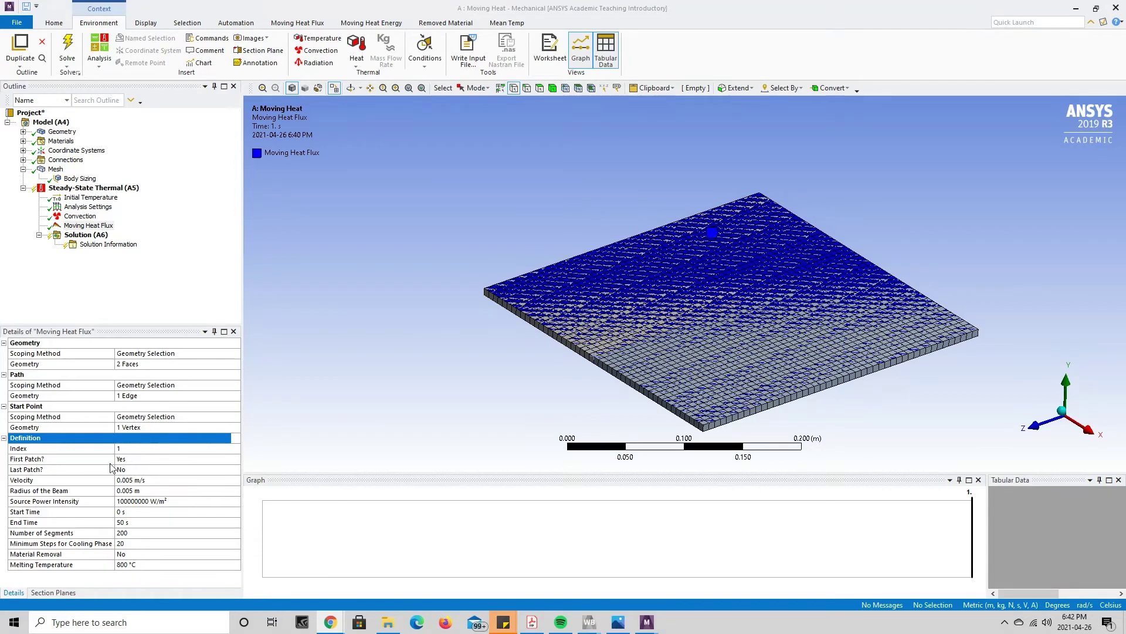
Set the moving heat flux's Last Patch to Yes, Source Power Intensity to 100000 W/m² and End Time to 60 s.
{"action": "left_click", "coordinate": [127, 472]}
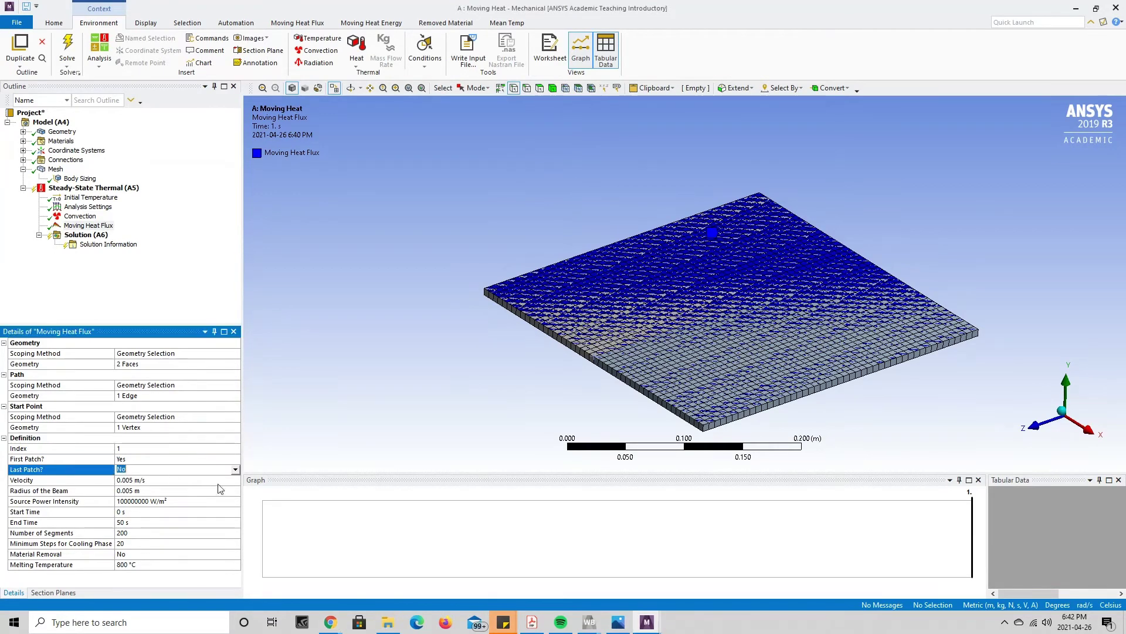
{"action": "left_click", "coordinate": [235, 470]}
{"action": "left_click", "coordinate": [217, 486]}
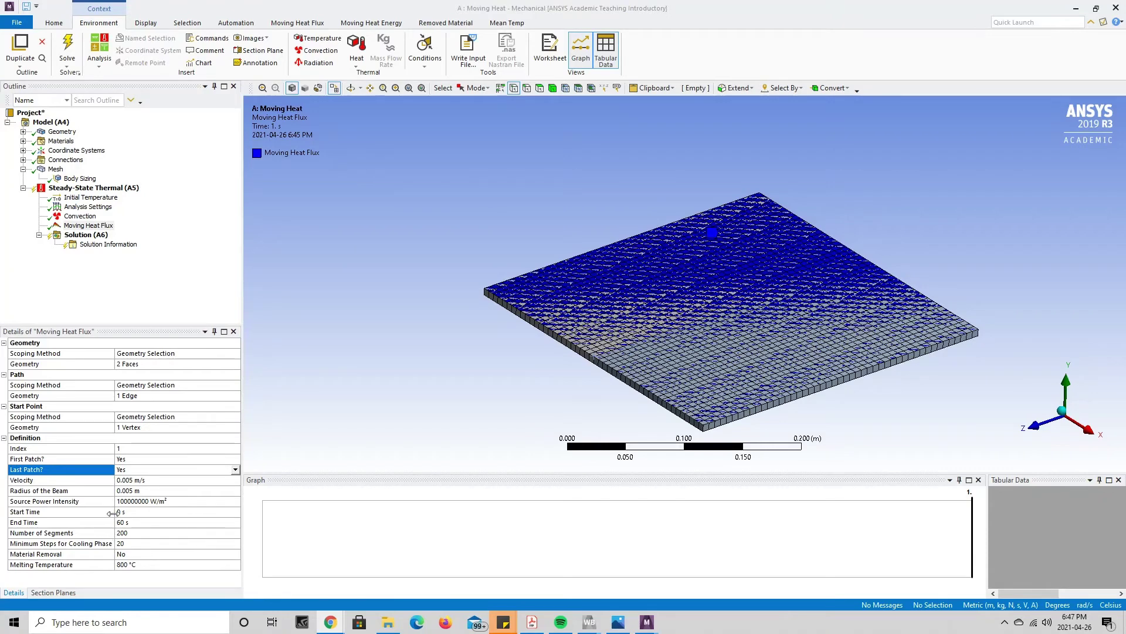
{"action": "left_click", "coordinate": [153, 500]}
{"action": "type", "text": "100000"}
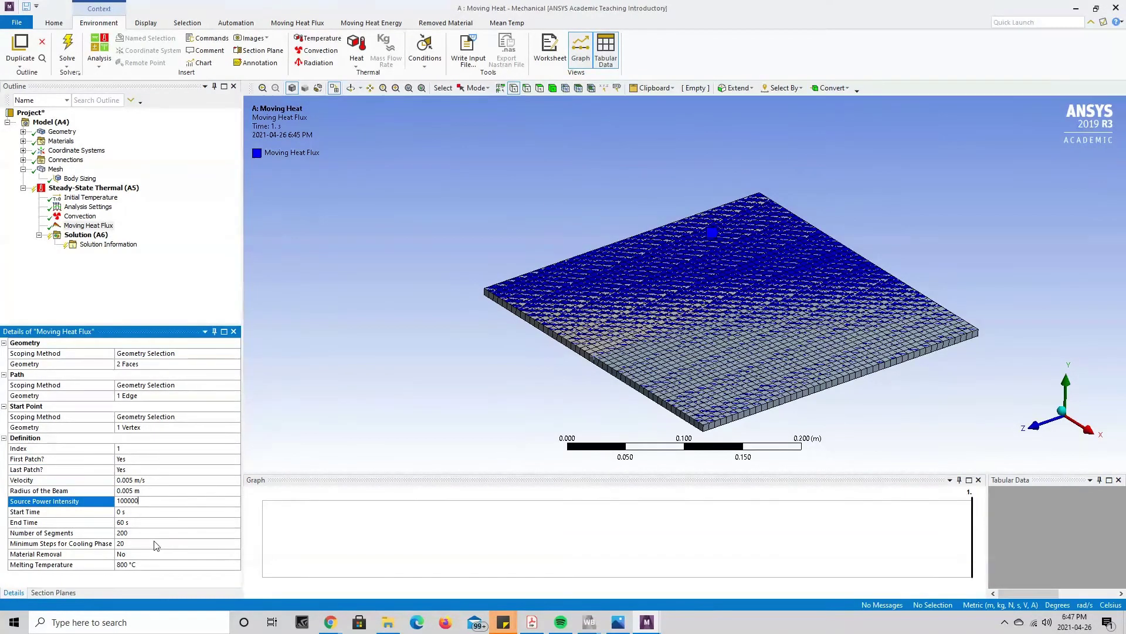
{"action": "left_click", "coordinate": [142, 521]}
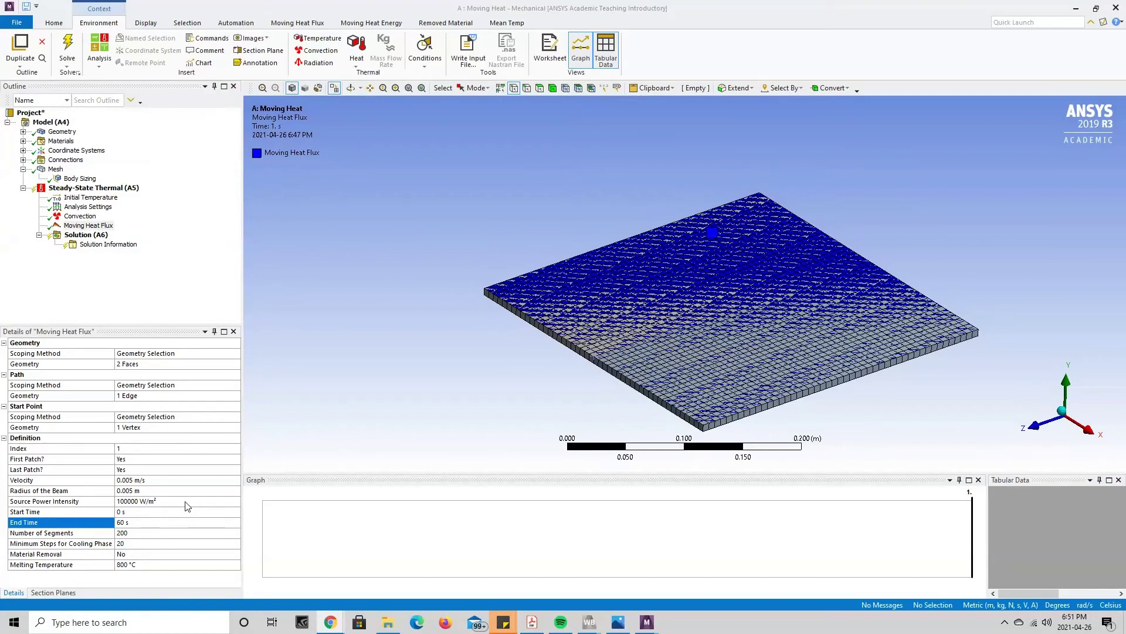
Set the Step End Time in the Analysis Settings to 60 s, matching the moving heat flux's End Time.
{"action": "left_click", "coordinate": [77, 209]}
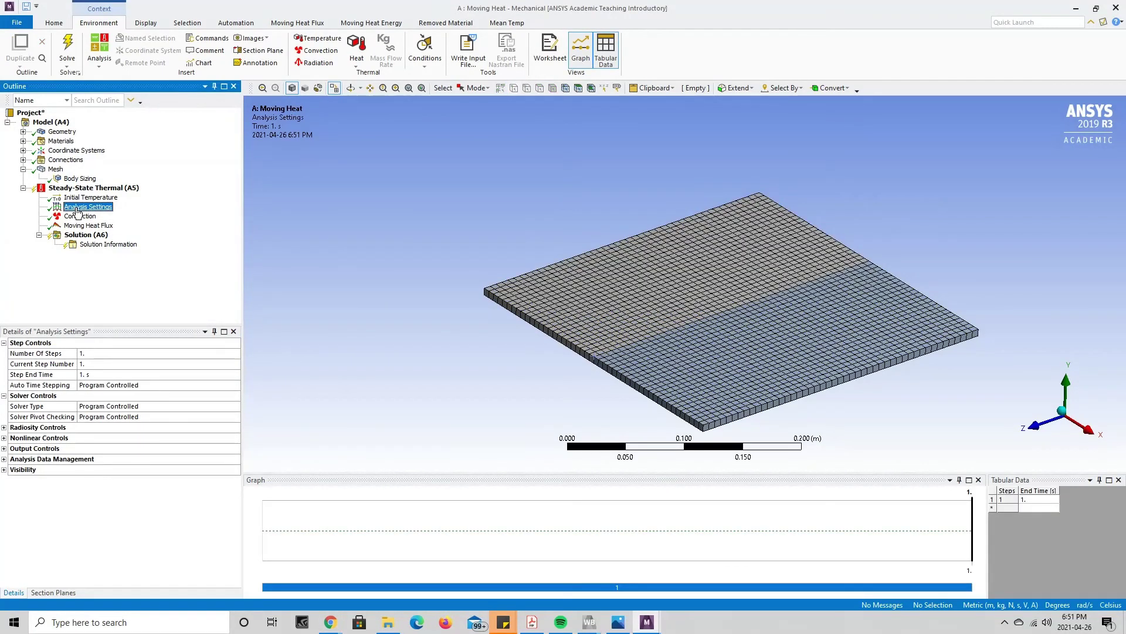
{"action": "left_click", "coordinate": [91, 375]}
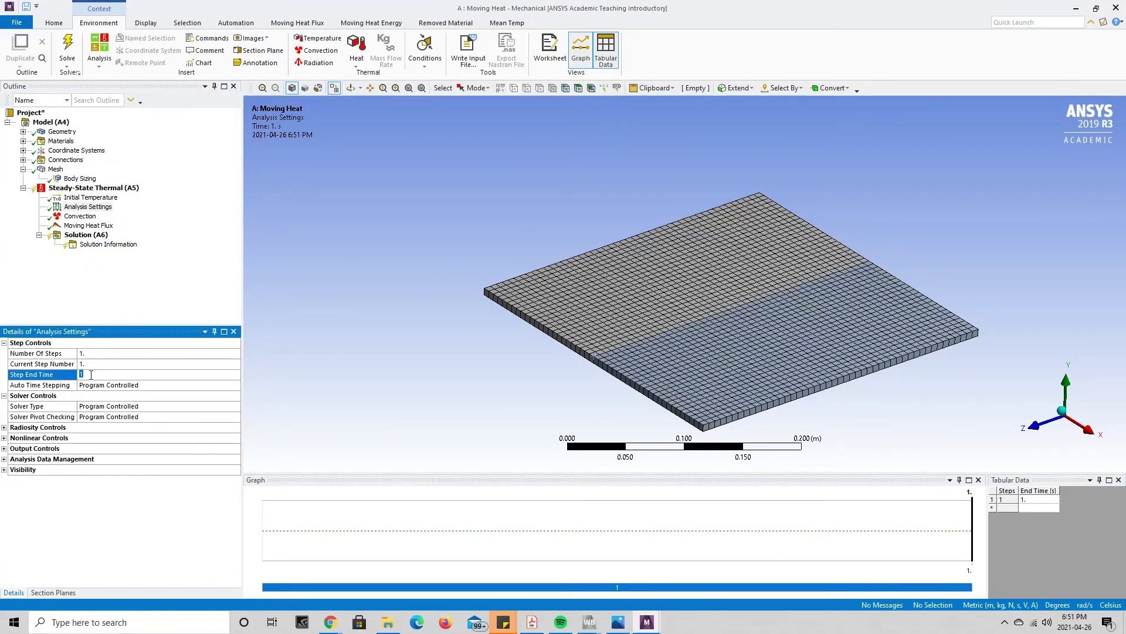
{"action": "type", "text": "60"}
{"action": "left_click", "coordinate": [85, 313]}
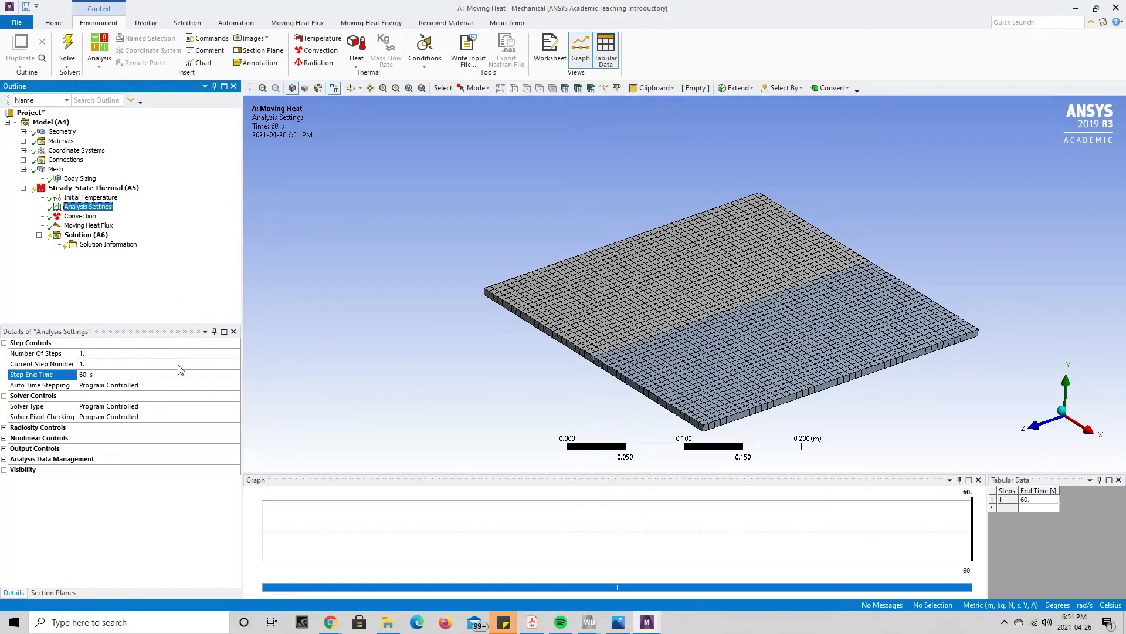
{"action": "left_click", "coordinate": [82, 226]}
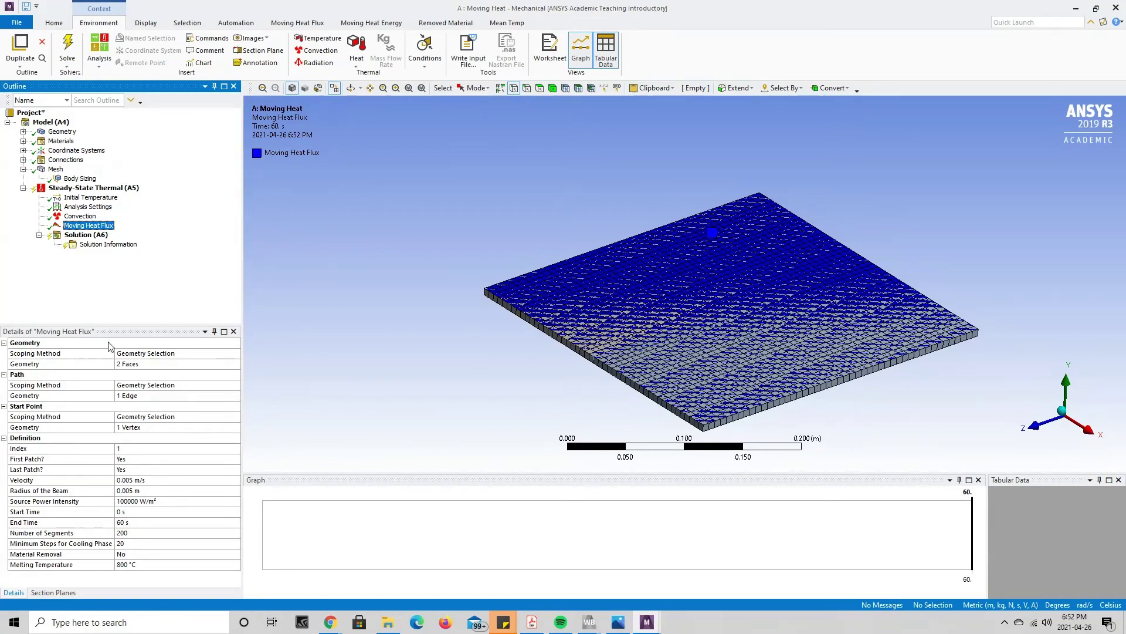
{"action": "left_click", "coordinate": [84, 208]}
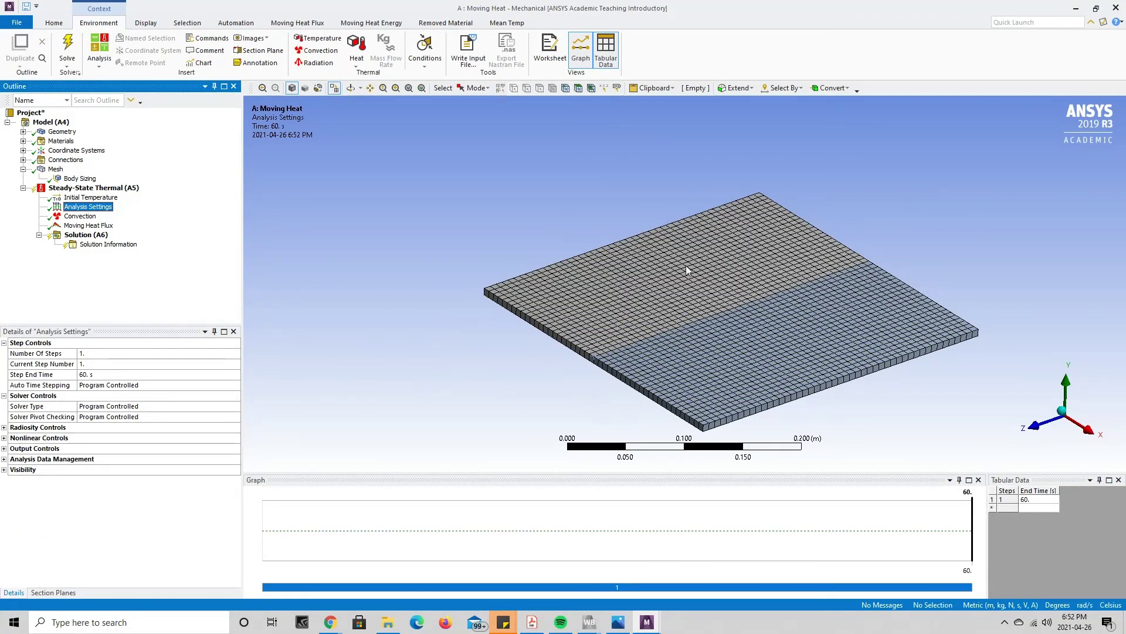
Insert Temperature and Total Heat Flux results for all bodies under the Solution.
{"action": "right_click", "coordinate": [91, 238]}
{"action": "mouse_move", "coordinate": [104, 247]}
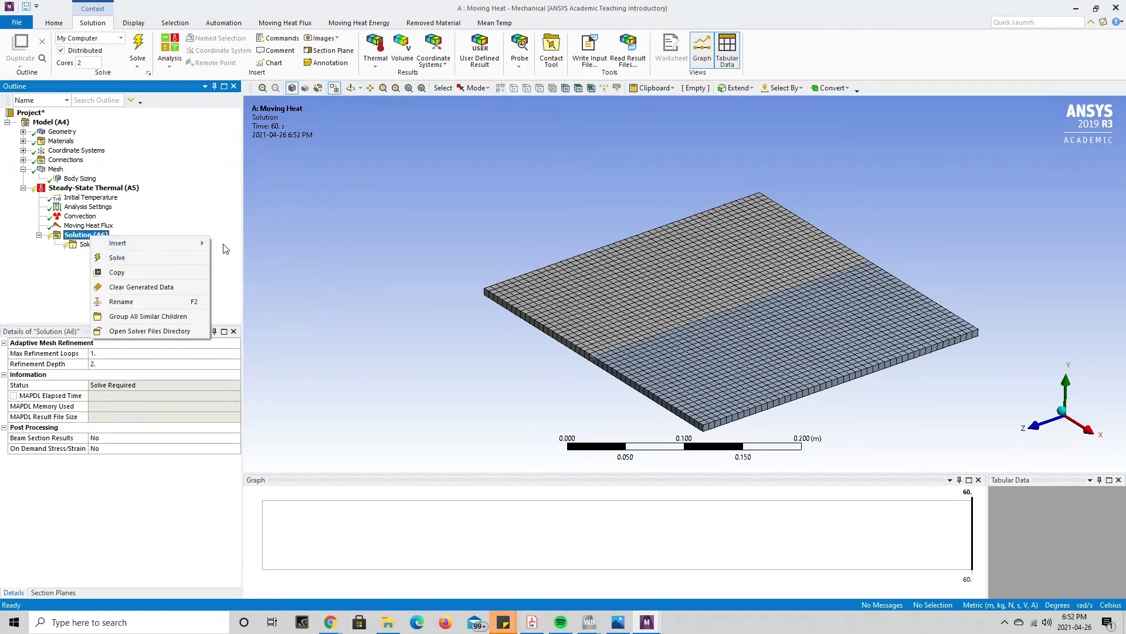
{"action": "mouse_move", "coordinate": [200, 243]}
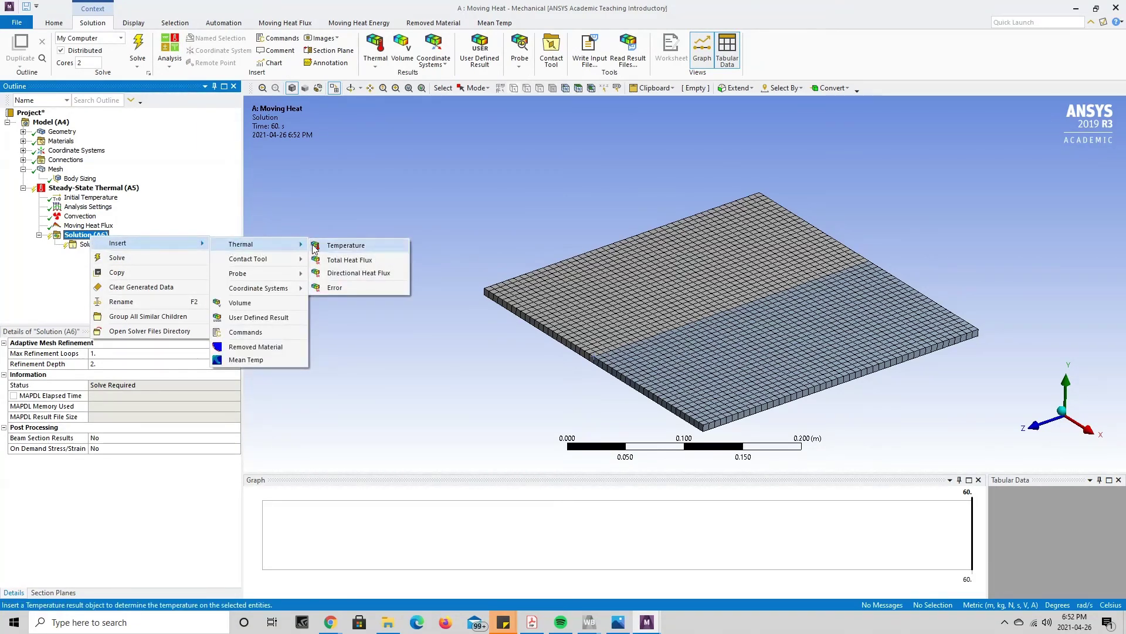
{"action": "left_click", "coordinate": [314, 246]}
{"action": "right_click", "coordinate": [94, 235]}
{"action": "mouse_move", "coordinate": [113, 243]}
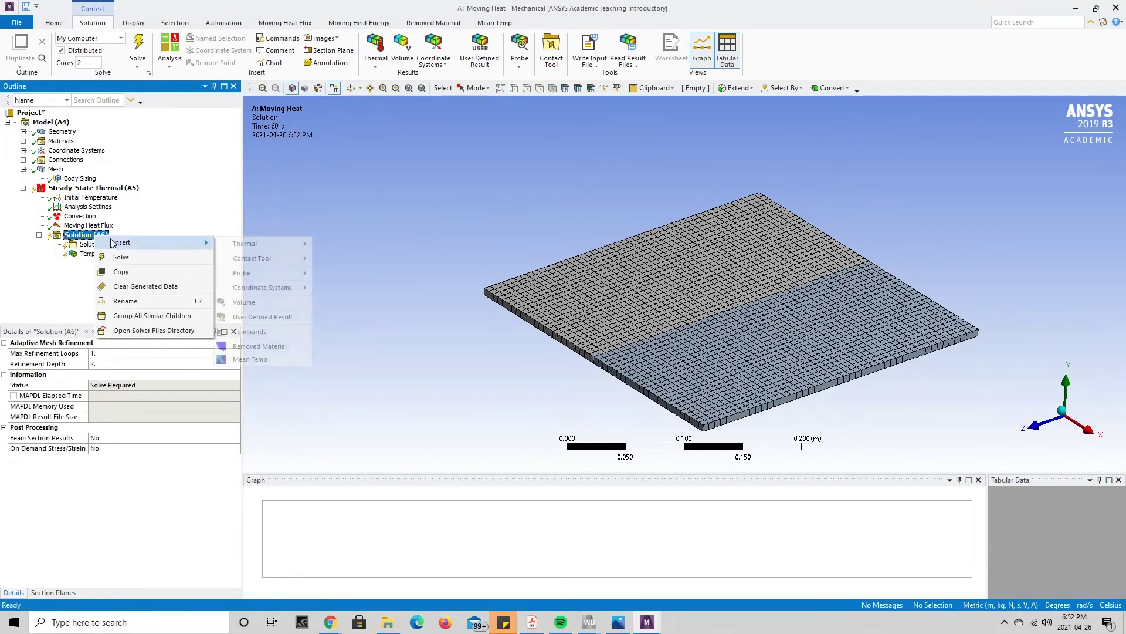
{"action": "mouse_move", "coordinate": [228, 248]}
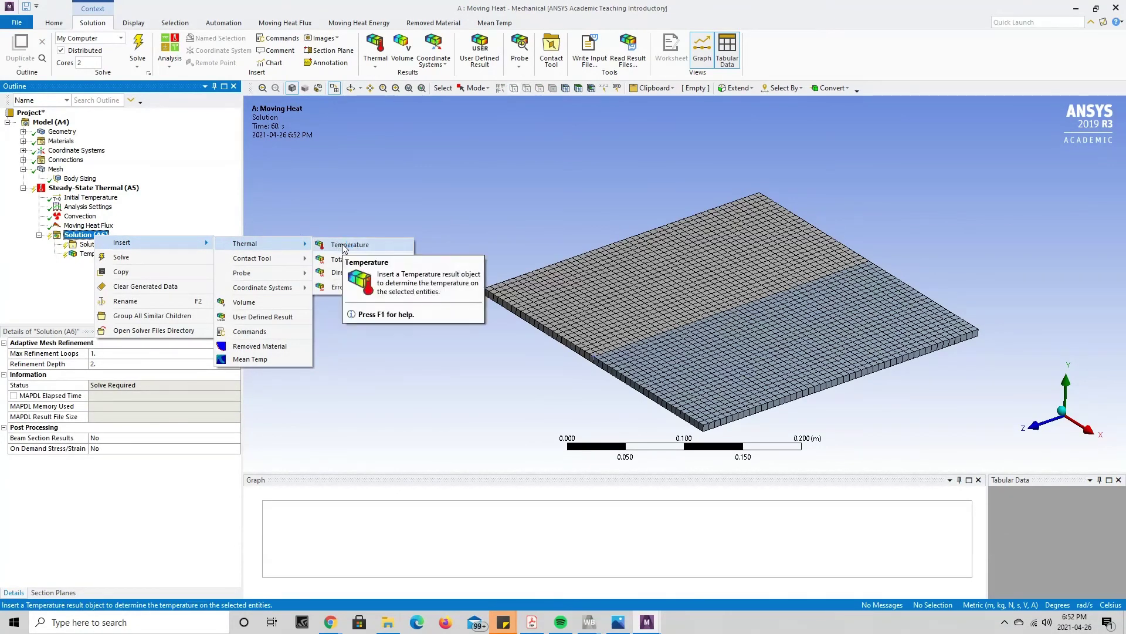
{"action": "key", "text": "Escape"}
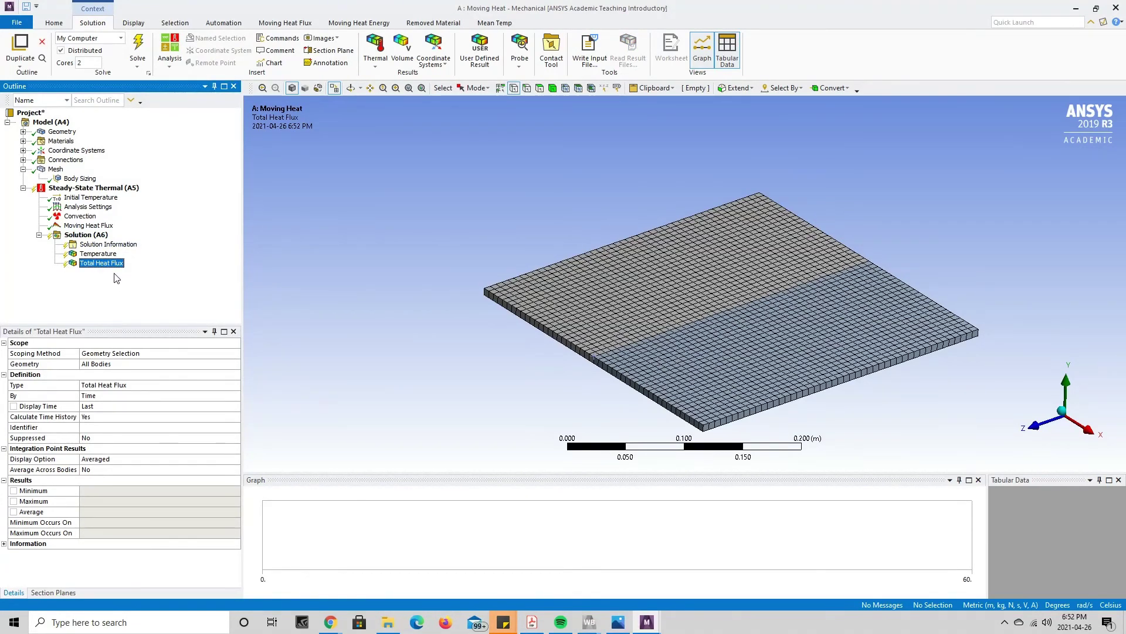
Solve the Steady-State Thermal analysis with the moving heat flux.
{"action": "right_click", "coordinate": [77, 235]}
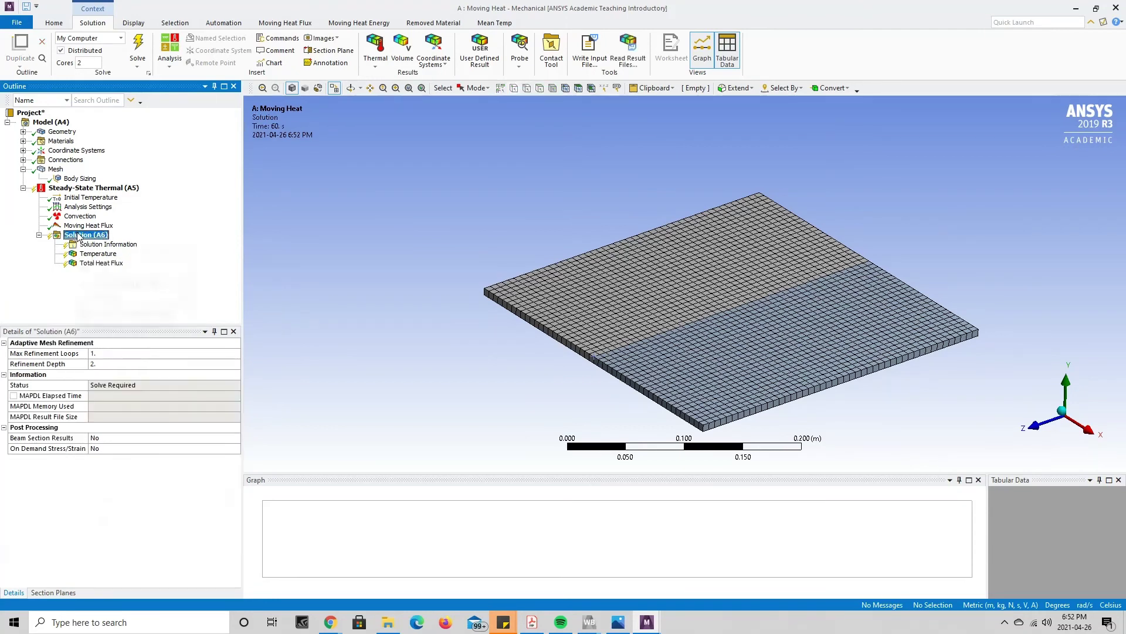
{"action": "left_click", "coordinate": [101, 255]}
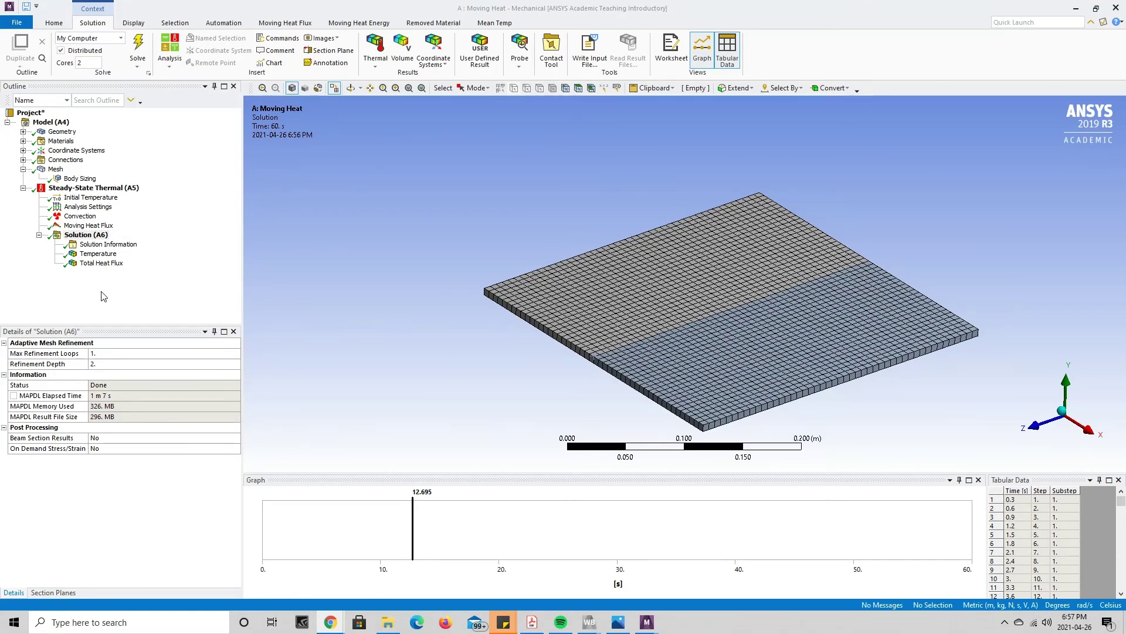
Play the animations of the Temperature result and the Total Heat Flux result to examine the heat source moving along the plates.
{"action": "left_click", "coordinate": [95, 257]}
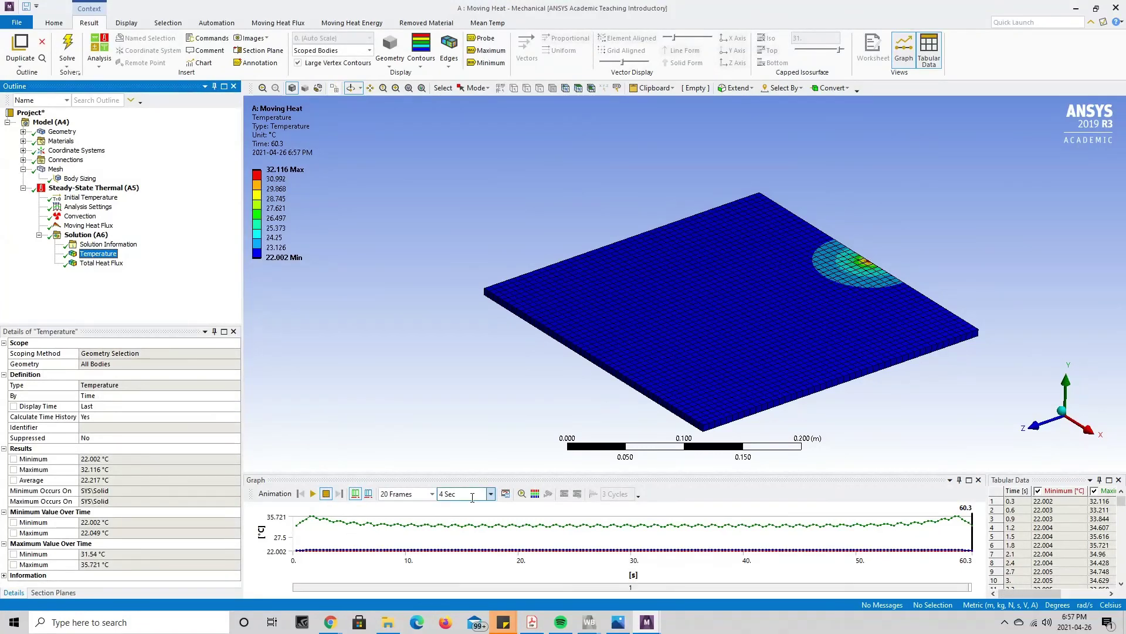
{"action": "left_click", "coordinate": [313, 493]}
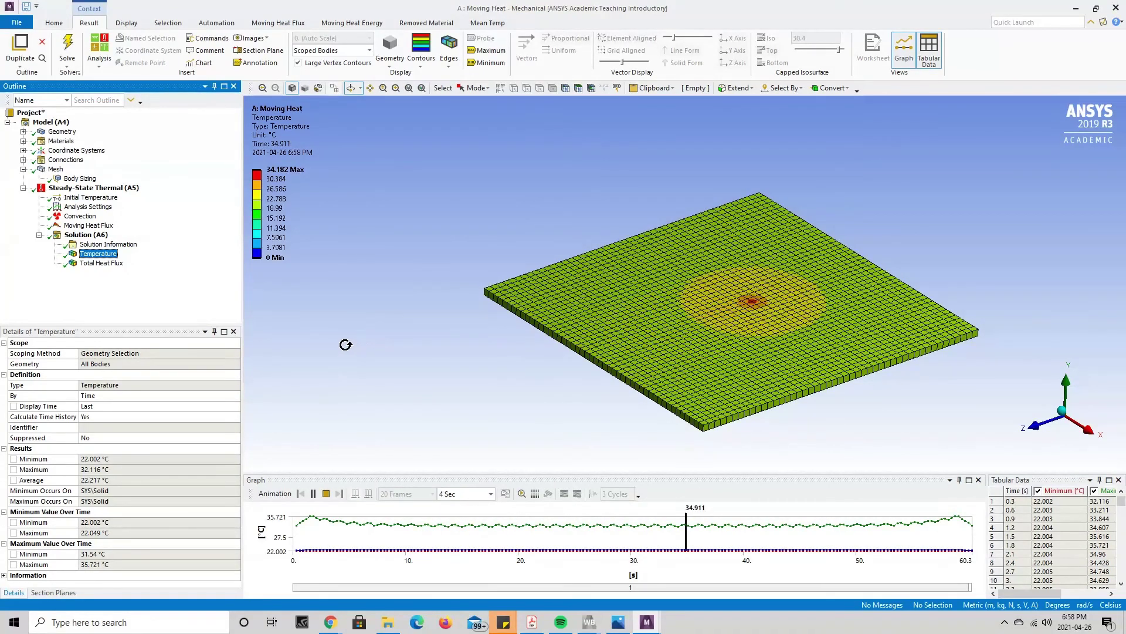
{"action": "left_click", "coordinate": [101, 263]}
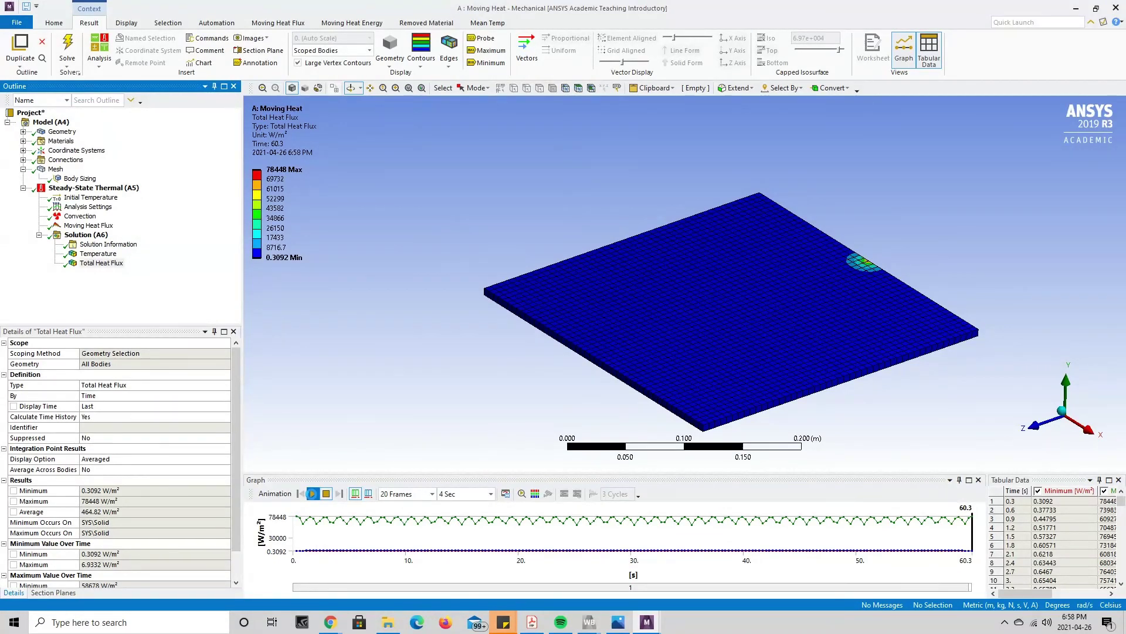
{"action": "left_click", "coordinate": [313, 496]}
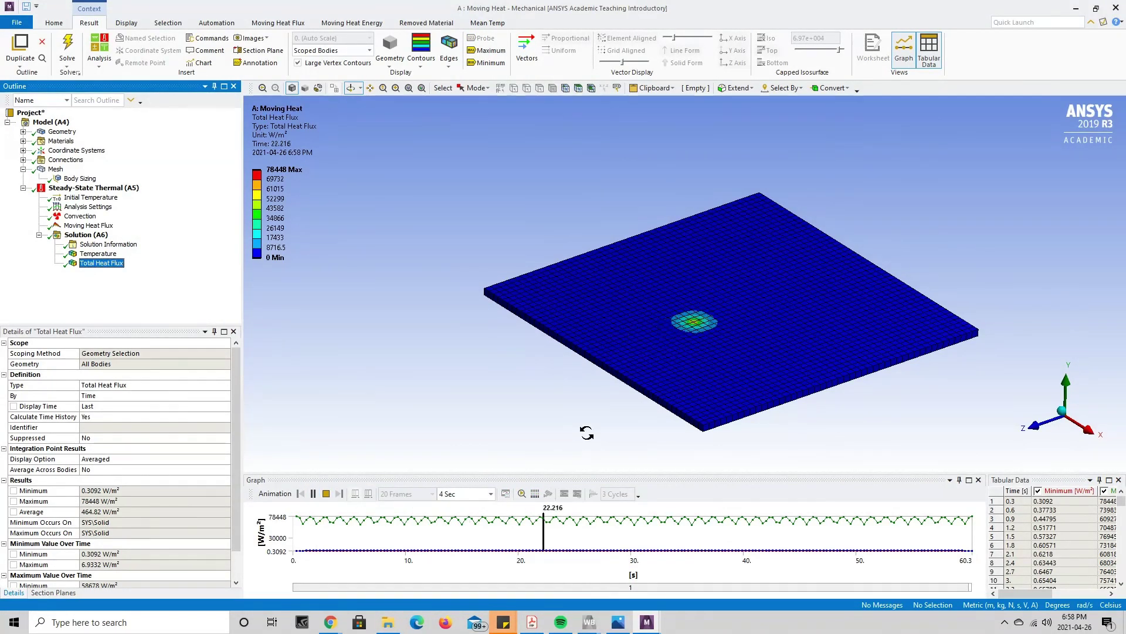